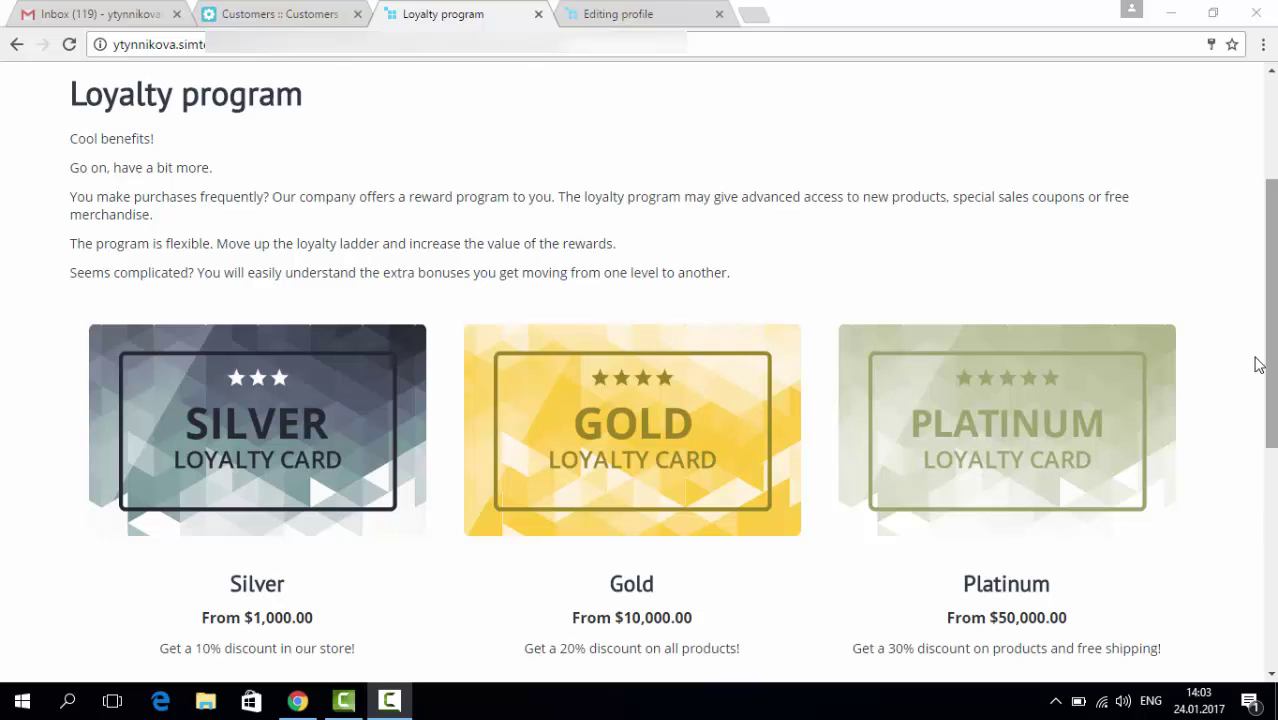
Scroll the storefront Loyalty program page up to show its title, description and Silver, Gold, Platinum tiles
{"action": "mouse_move", "coordinate": [1273, 367]}
{"action": "left_mouse_down"}
{"action": "mouse_move", "coordinate": [1273, 323]}
{"action": "mouse_move", "coordinate": [1273, 349]}
{"action": "left_mouse_up"}
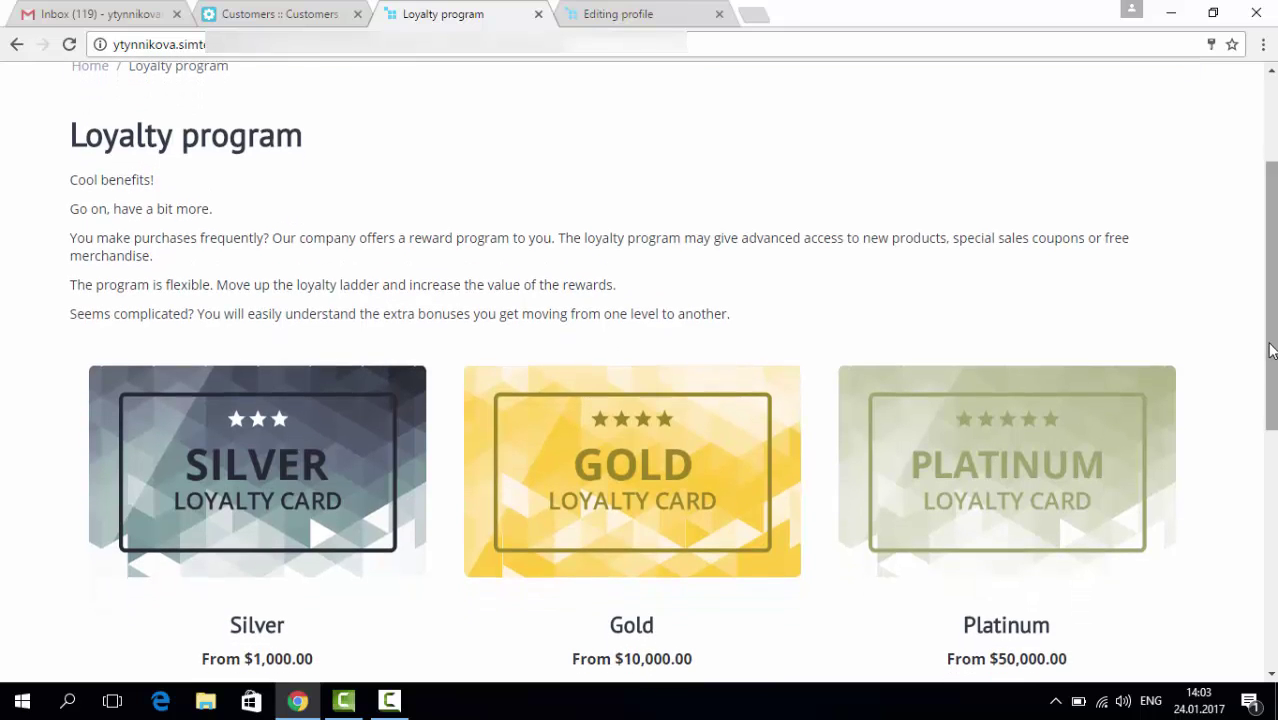
{"action": "left_click", "coordinate": [645, 18]}
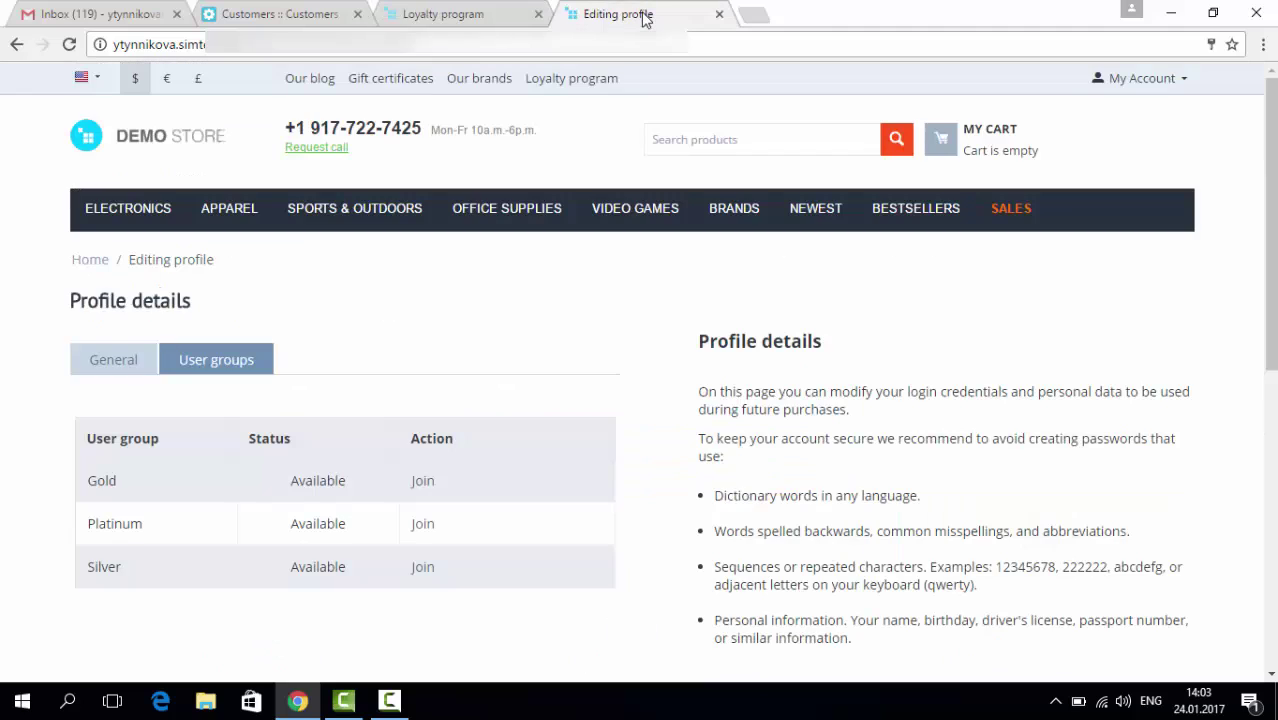
{"action": "left_click", "coordinate": [110, 360]}
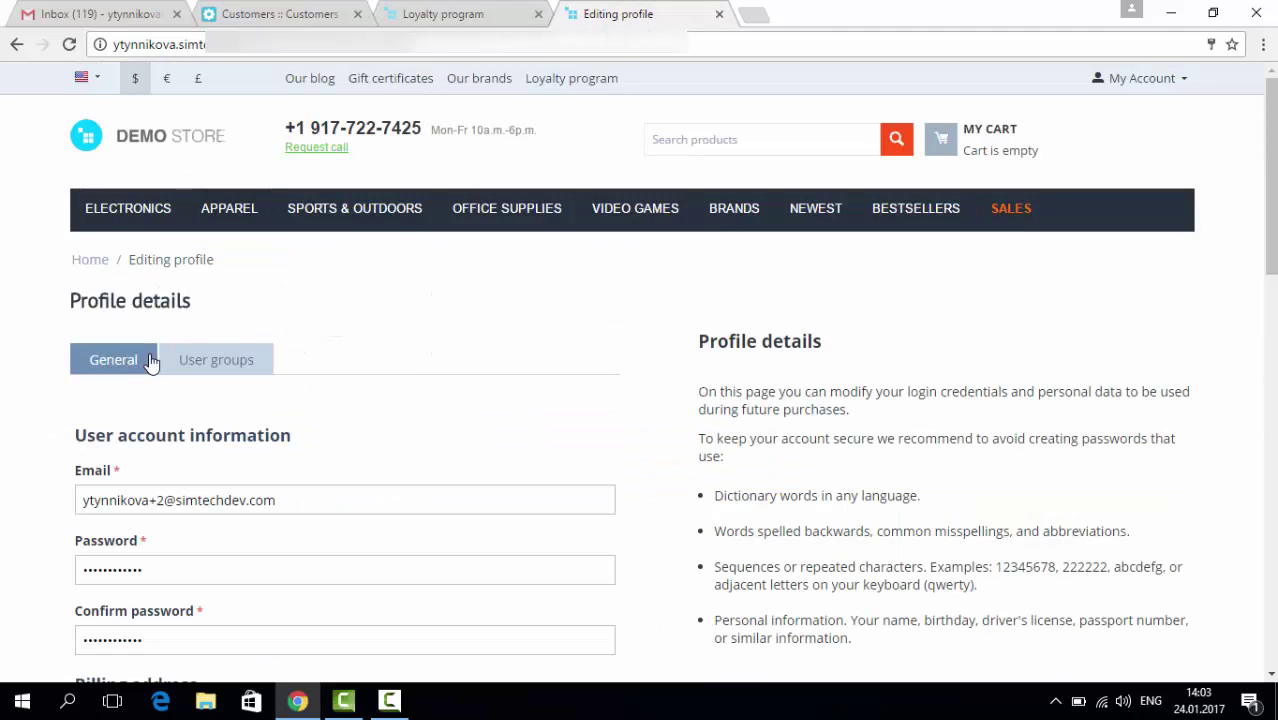
{"action": "left_click", "coordinate": [190, 362]}
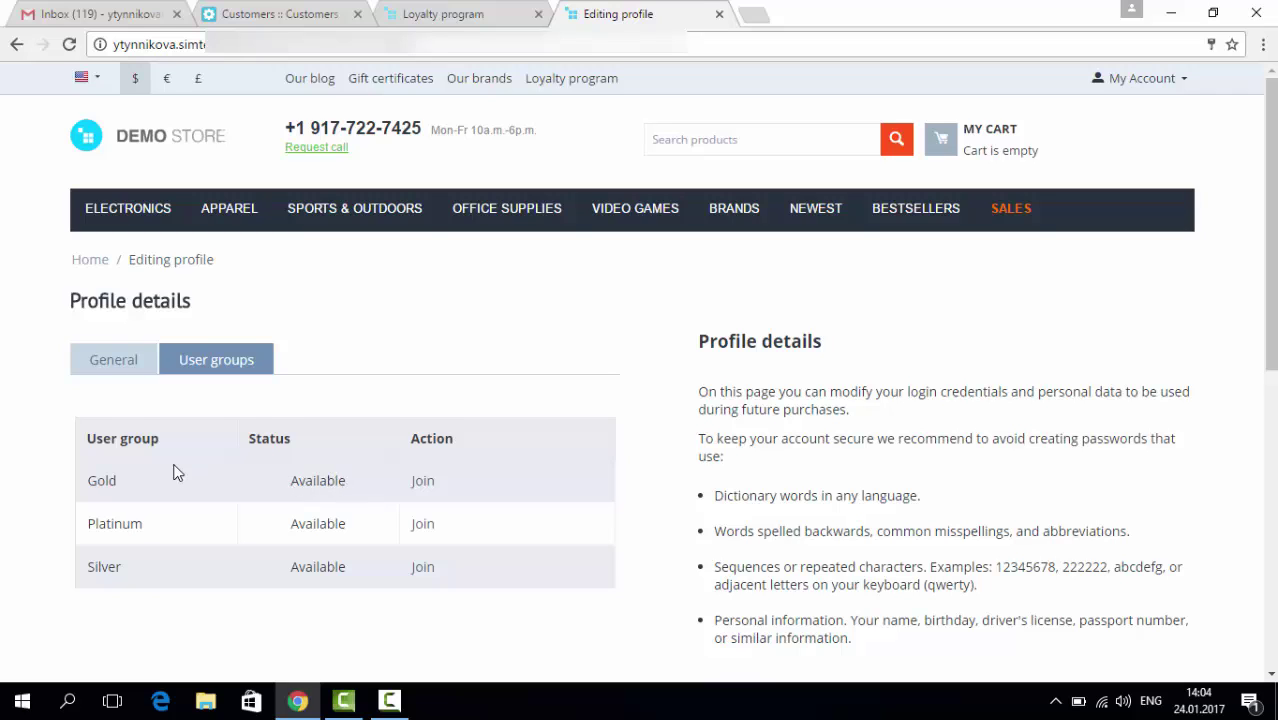
{"action": "left_click", "coordinate": [138, 364]}
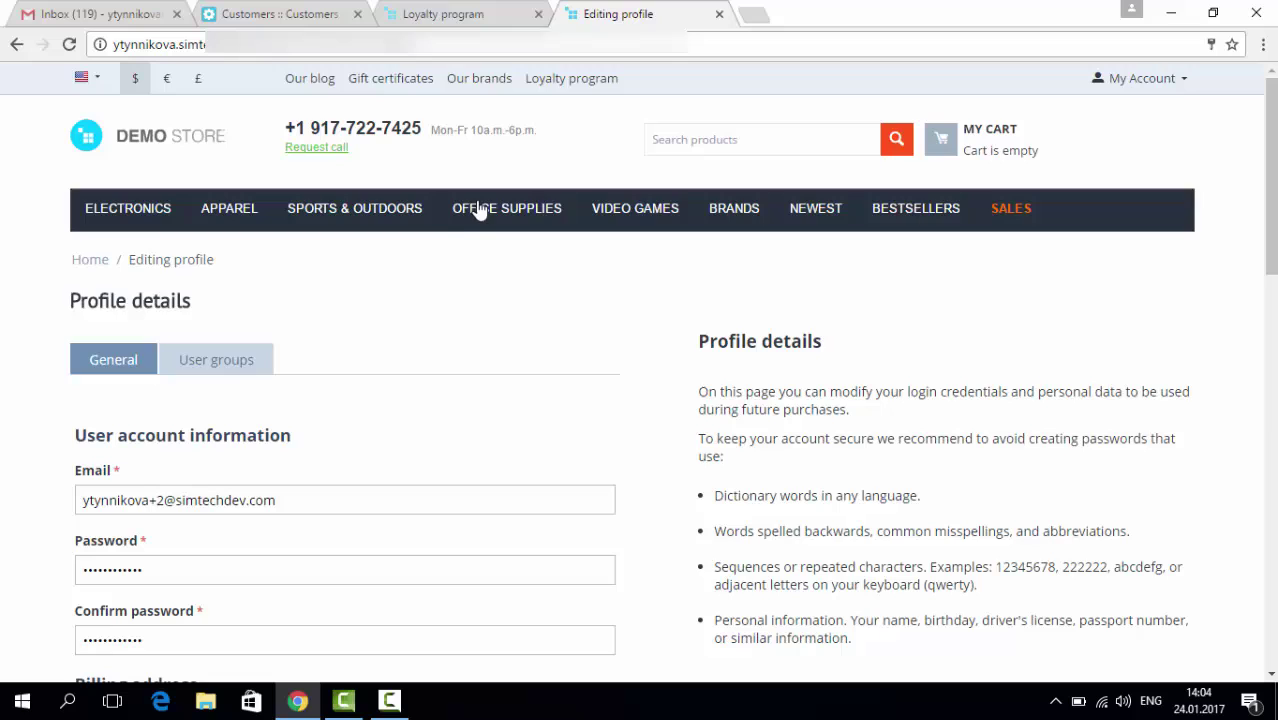
{"action": "left_click", "coordinate": [445, 18]}
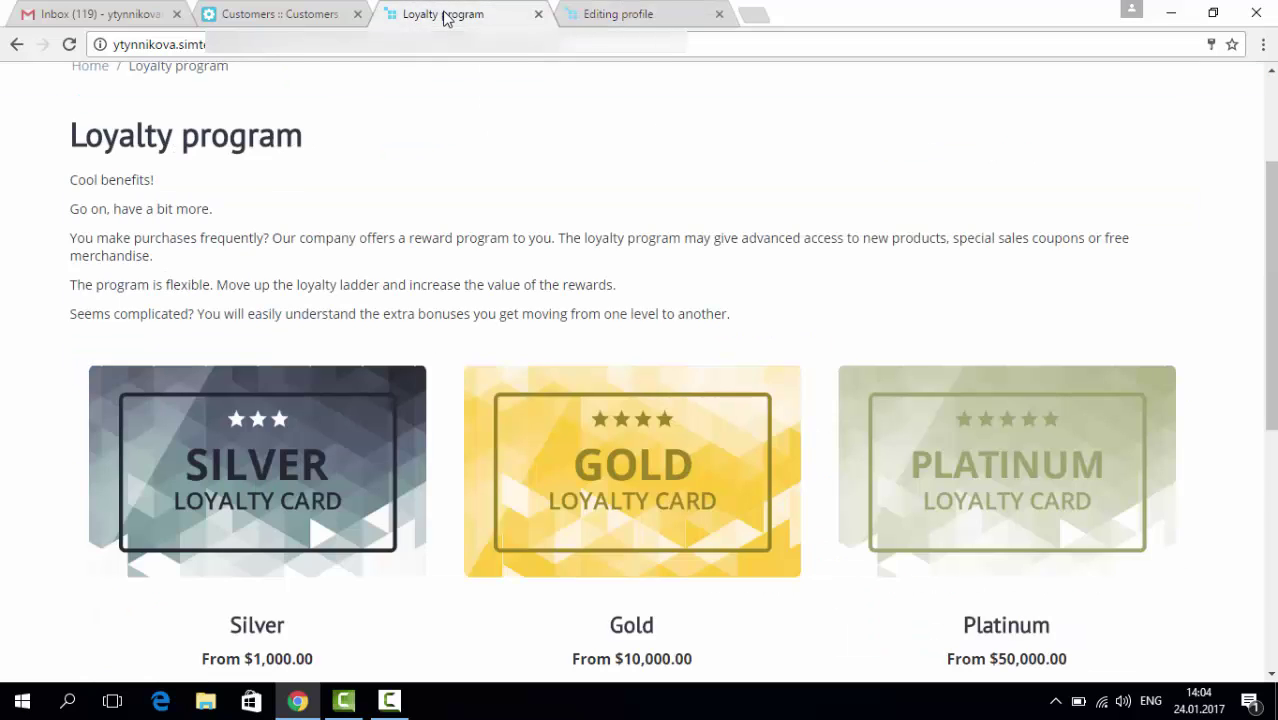
Open Marketing > Loyalty program in the admin and select the Silver card's 1000 purchase total
{"action": "left_click", "coordinate": [271, 20]}
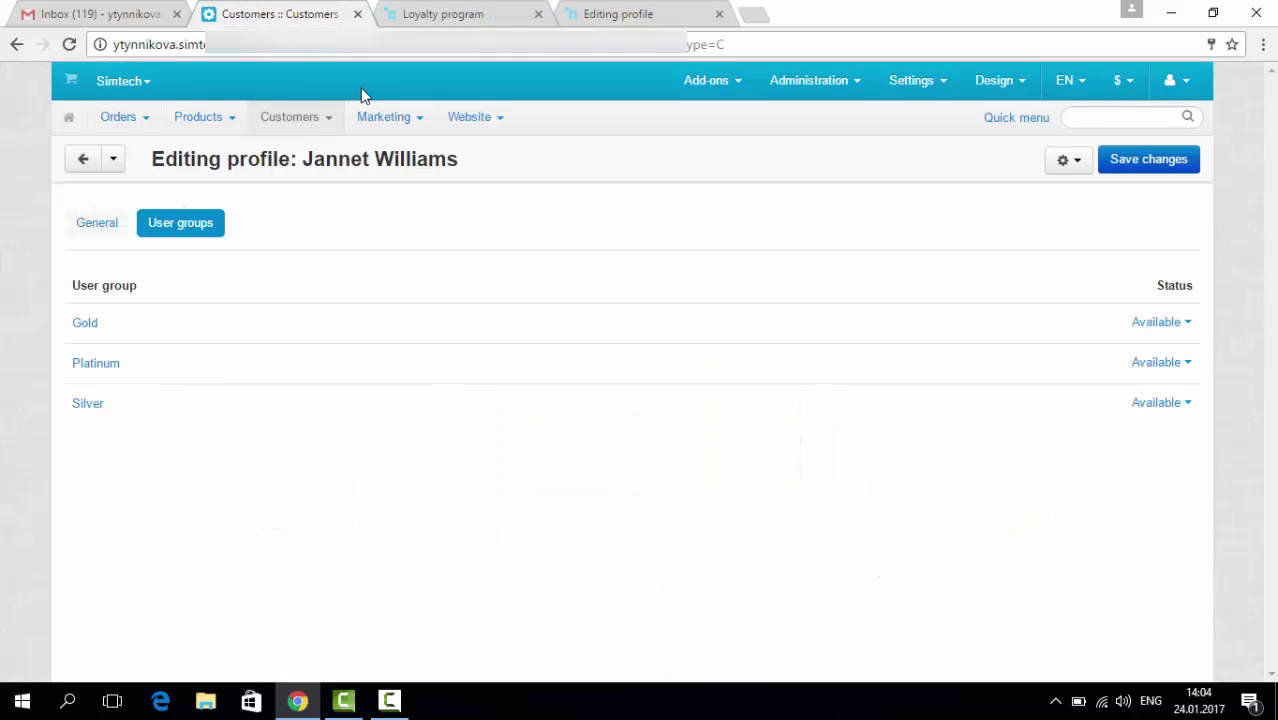
{"action": "mouse_move", "coordinate": [372, 116]}
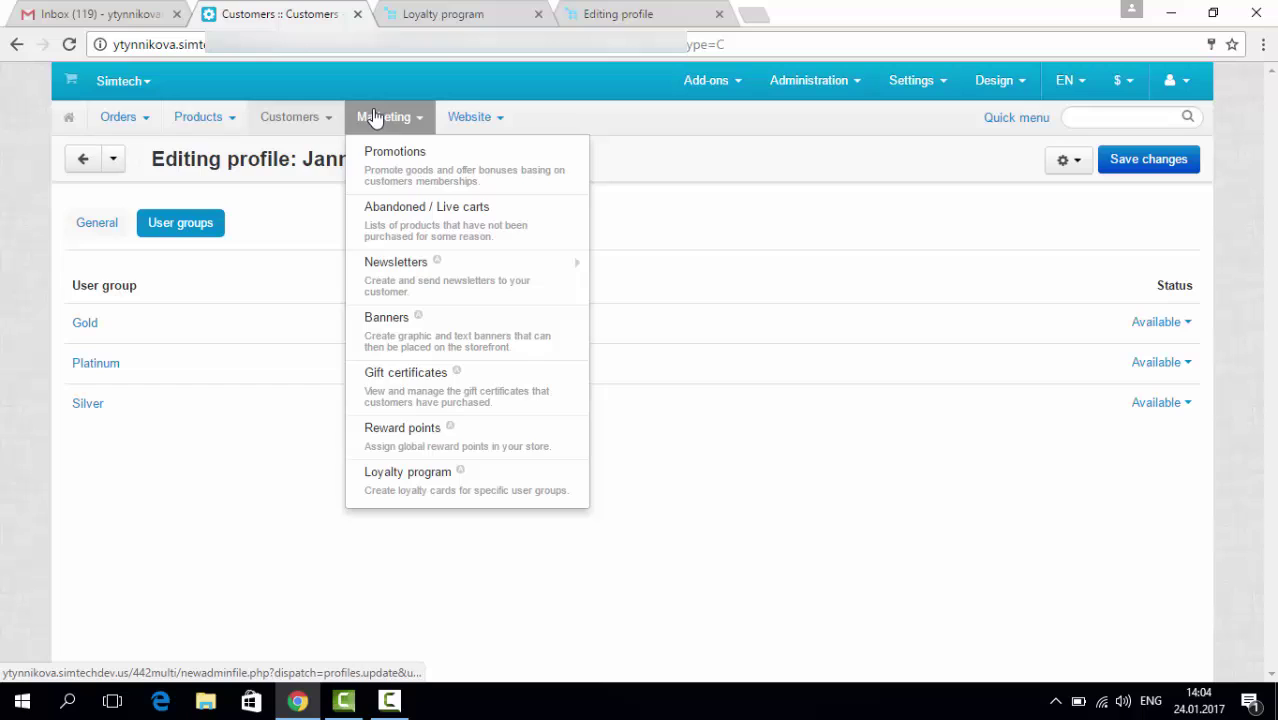
{"action": "left_click", "coordinate": [428, 473]}
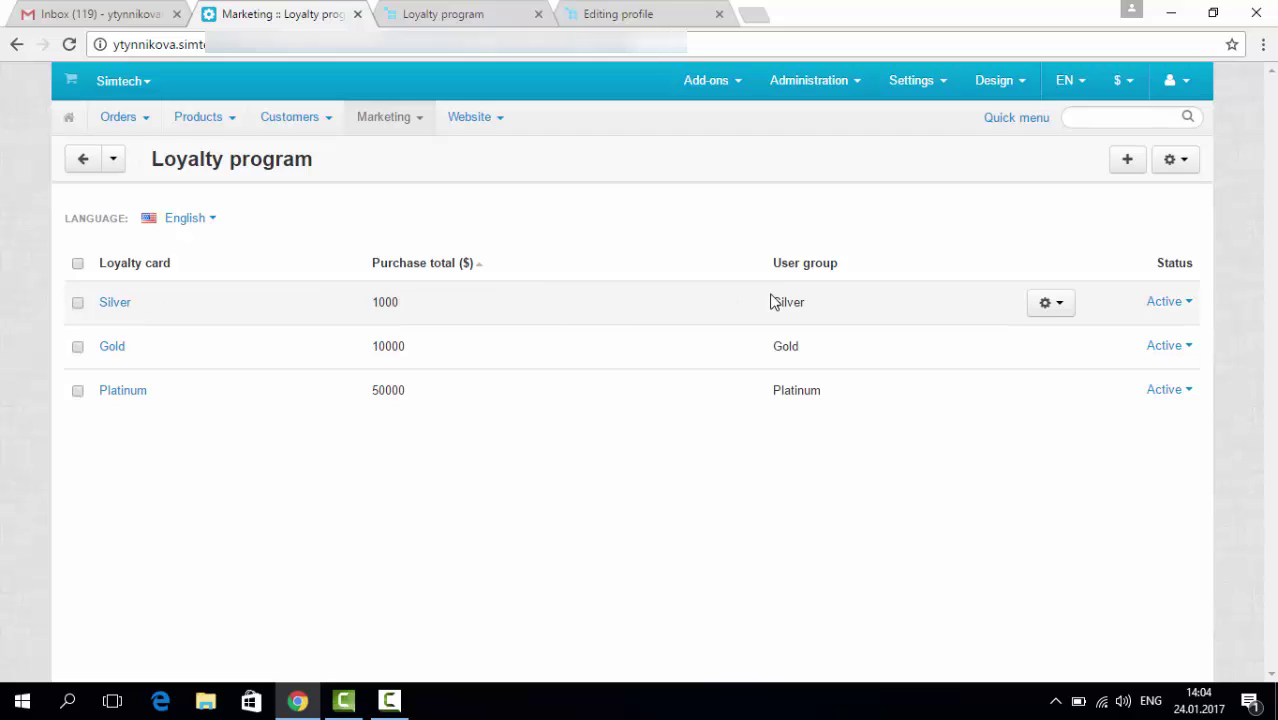
{"action": "double_click", "coordinate": [396, 302]}
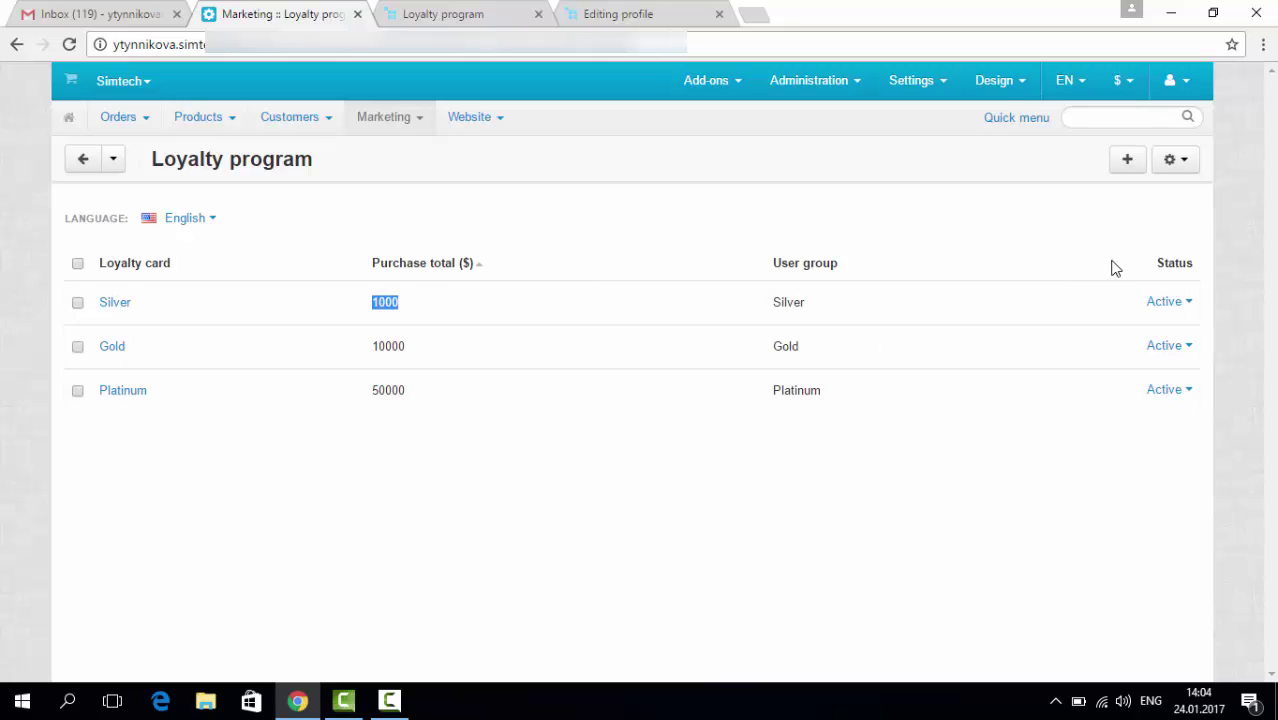
Open the Silver card for editing, inspect its name and user group list, keeping Silver
{"action": "left_click", "coordinate": [1059, 301]}
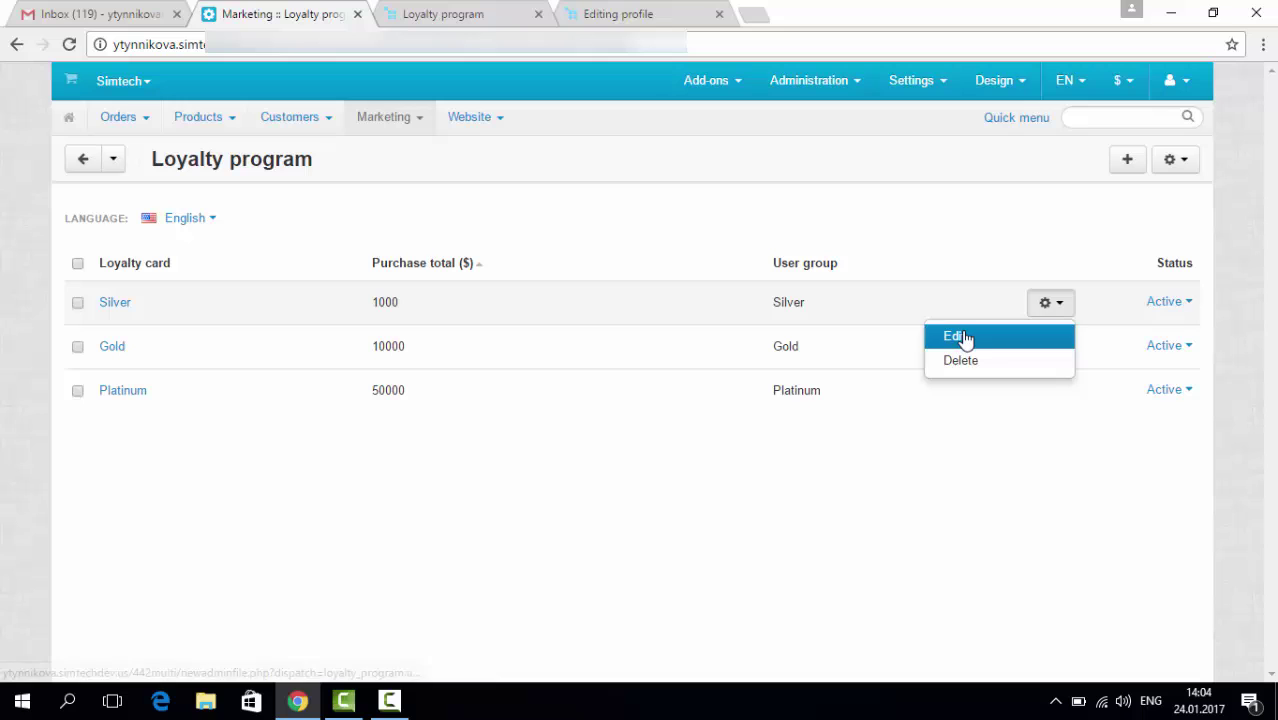
{"action": "left_click", "coordinate": [965, 338]}
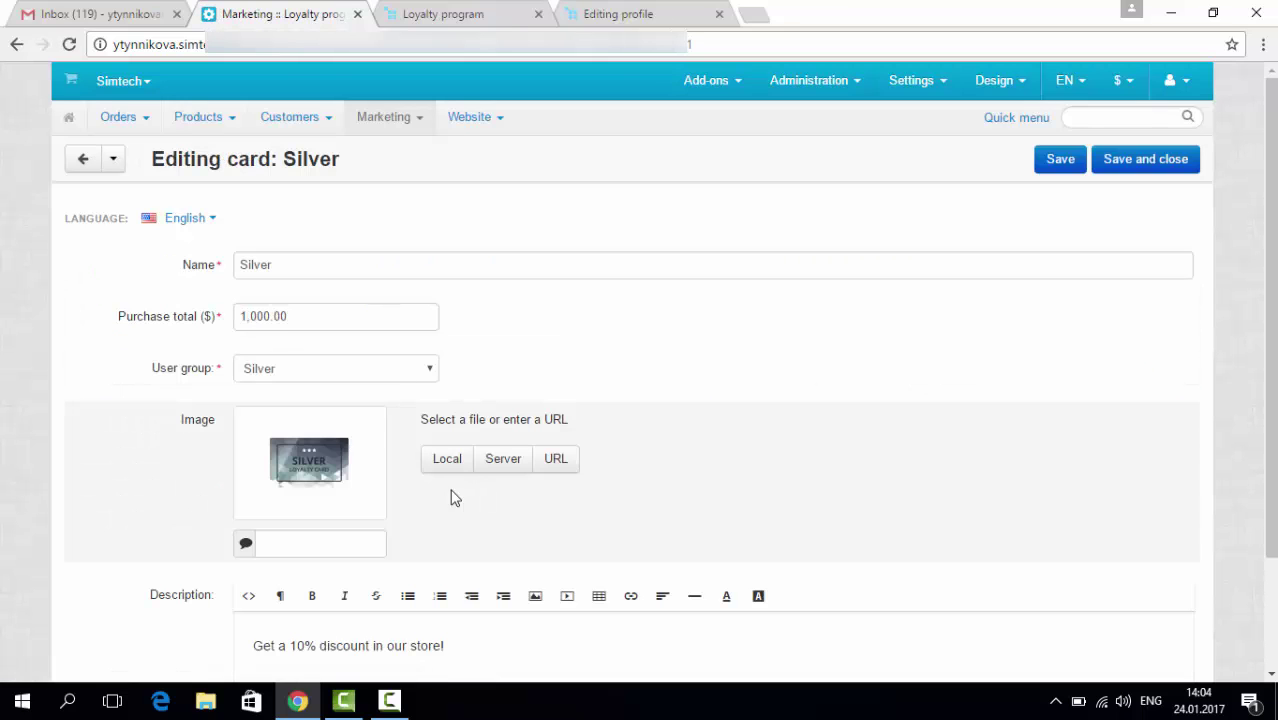
{"action": "left_click", "coordinate": [286, 273]}
{"action": "double_click", "coordinate": [287, 273]}
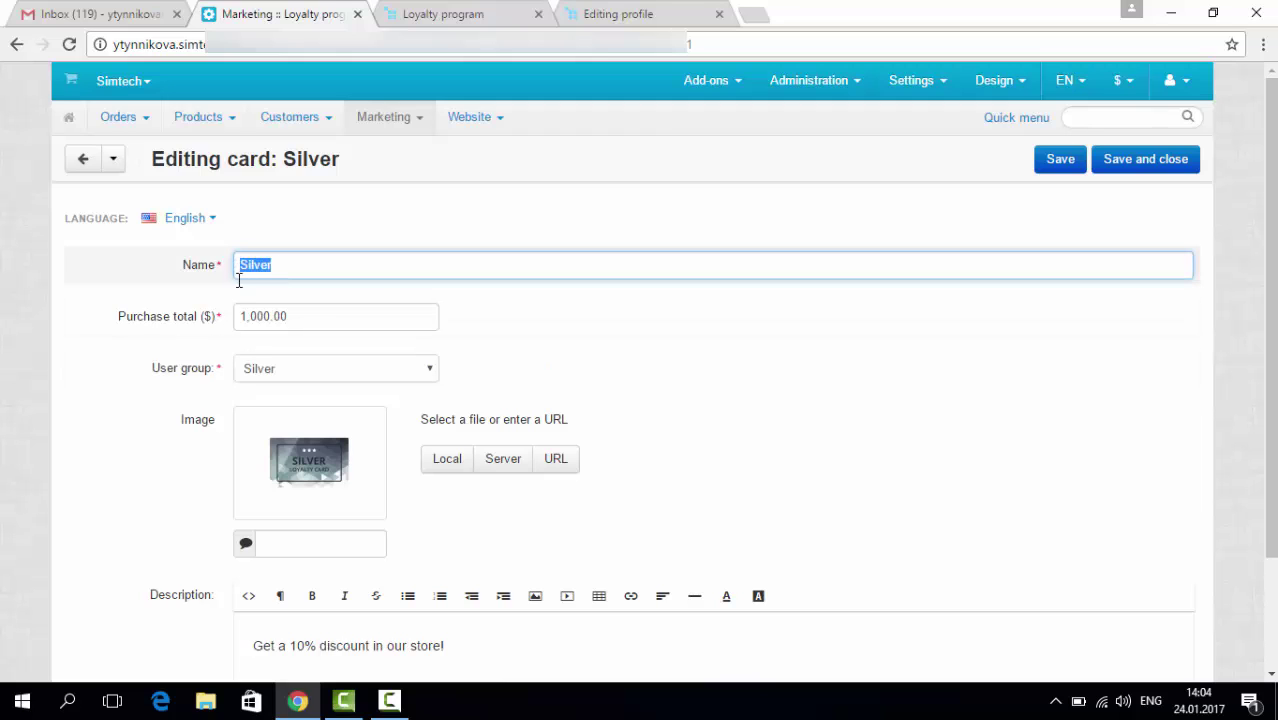
{"action": "left_click", "coordinate": [294, 380]}
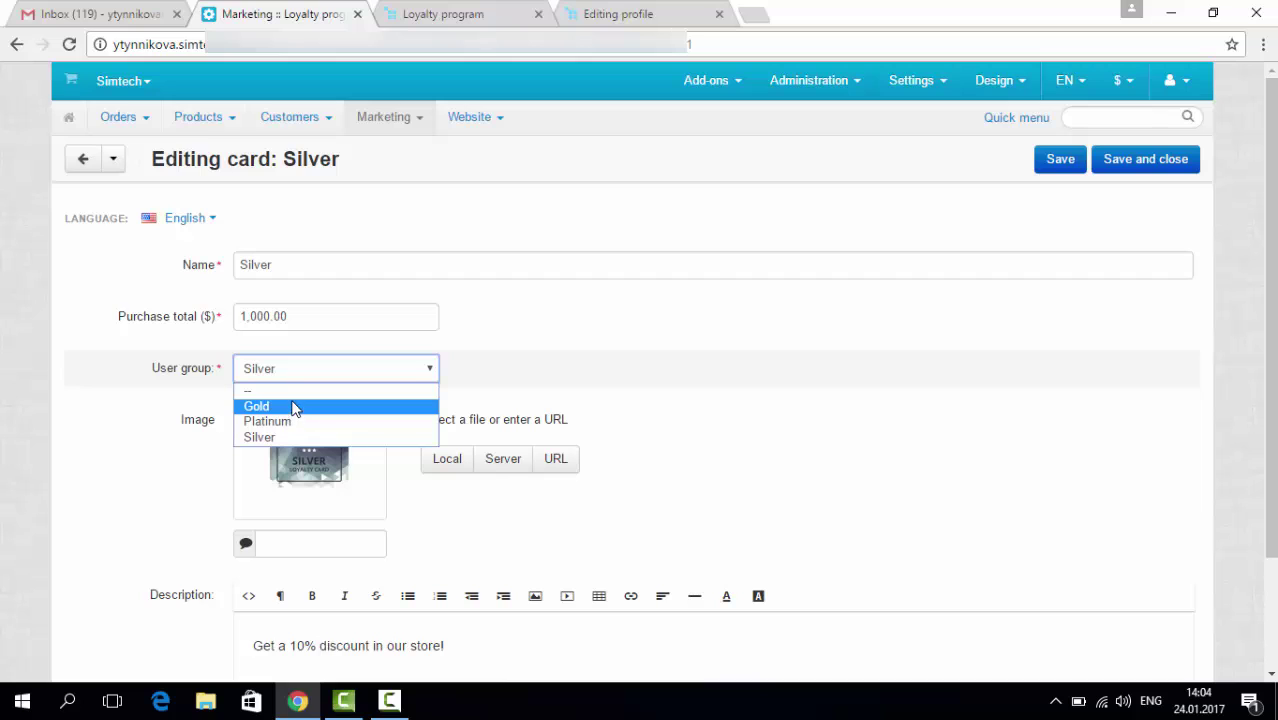
{"action": "left_click", "coordinate": [3, 314]}
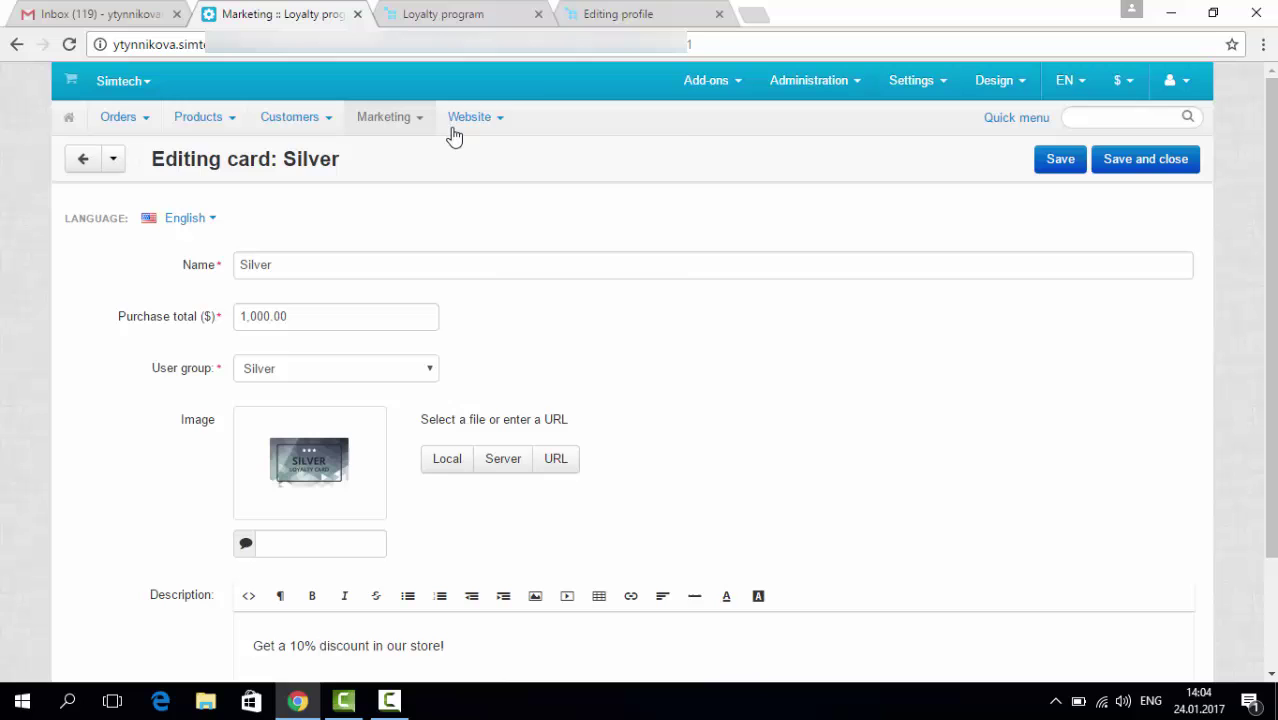
On the storefront, open Lord of the Rings: War in the North from the PlayStation 3 games category
{"action": "left_click", "coordinate": [645, 12]}
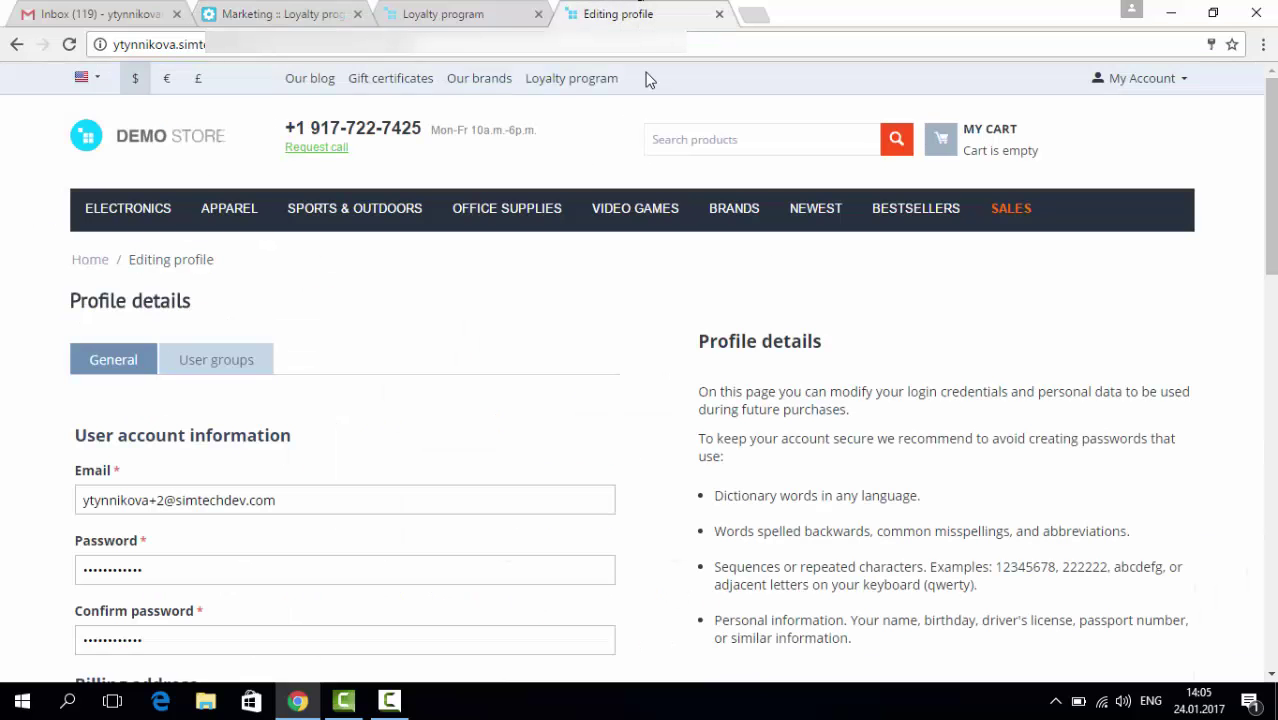
{"action": "left_click", "coordinate": [1152, 80]}
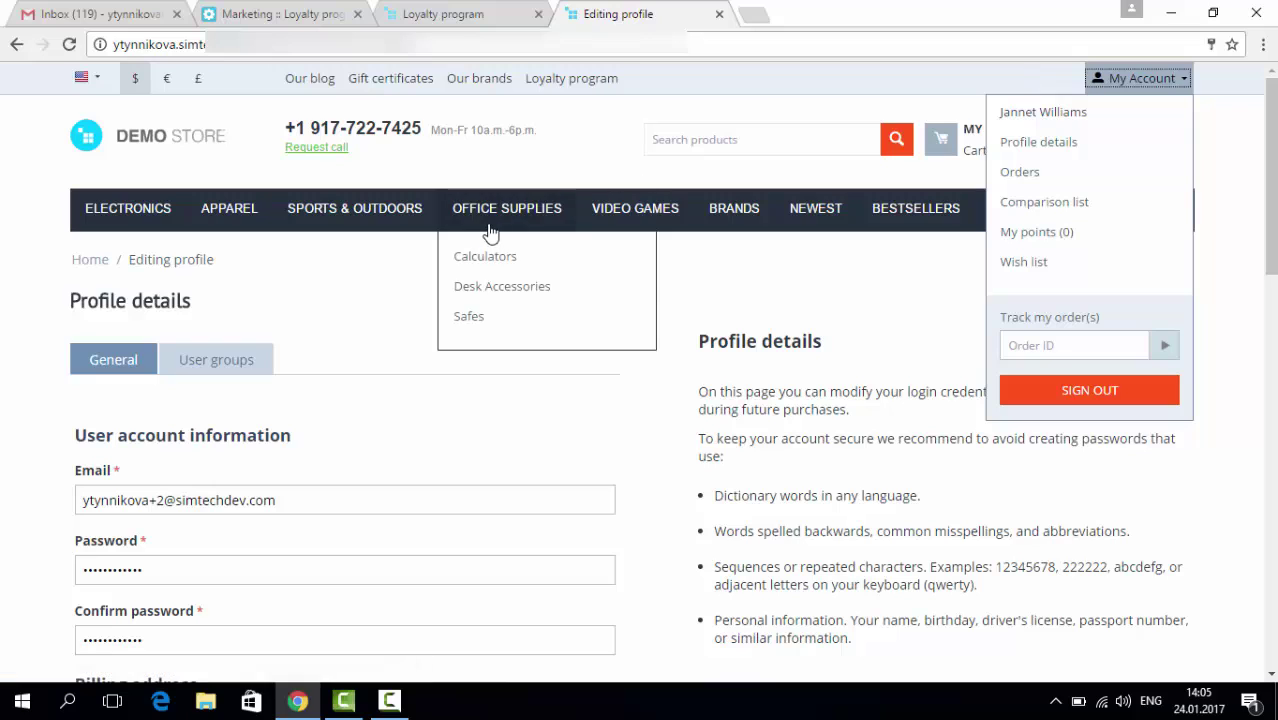
{"action": "mouse_move", "coordinate": [615, 218]}
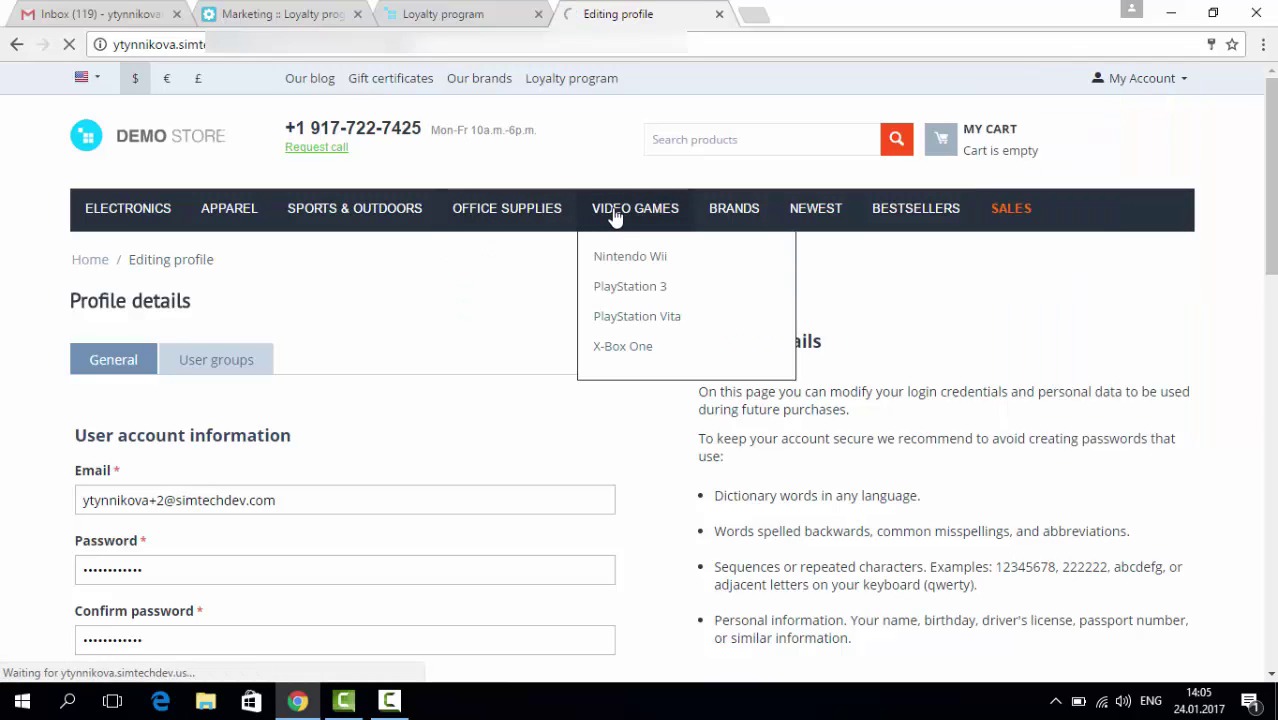
{"action": "left_click", "coordinate": [628, 292]}
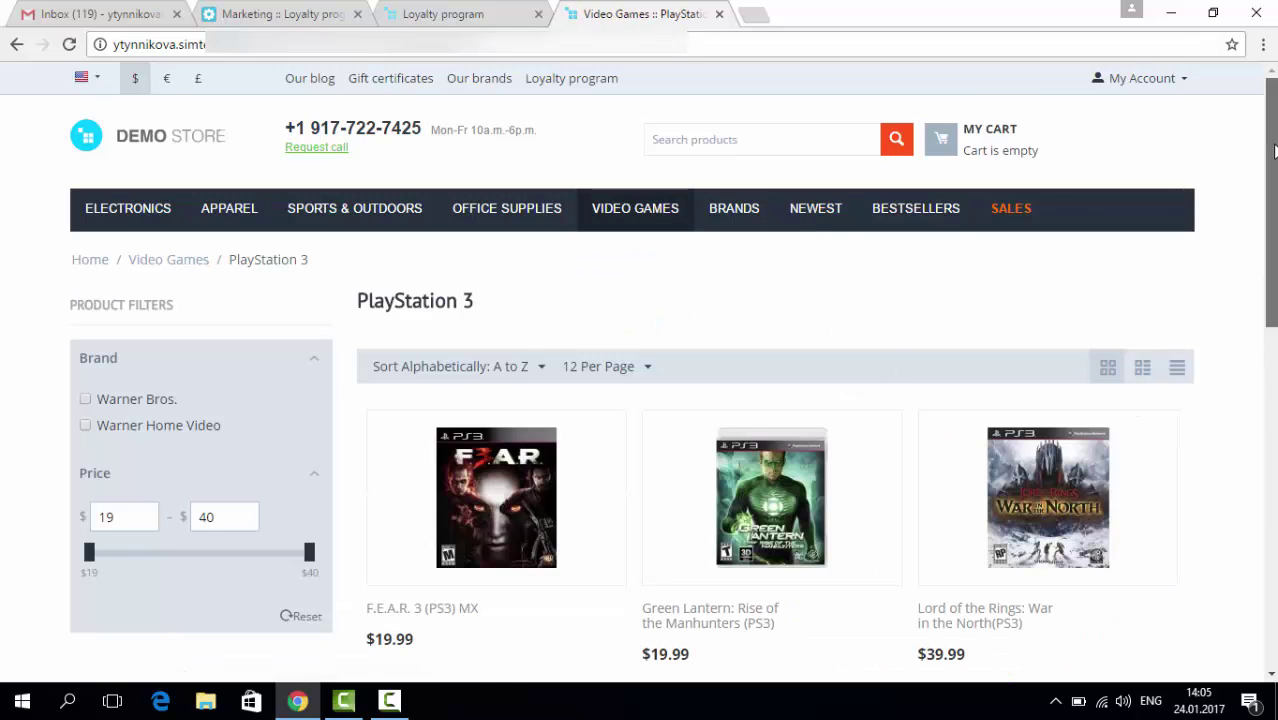
{"action": "scroll", "coordinate": [1195, 435], "scroll_direction": "down", "scroll_amount": 2}
{"action": "left_click", "coordinate": [1030, 295]}
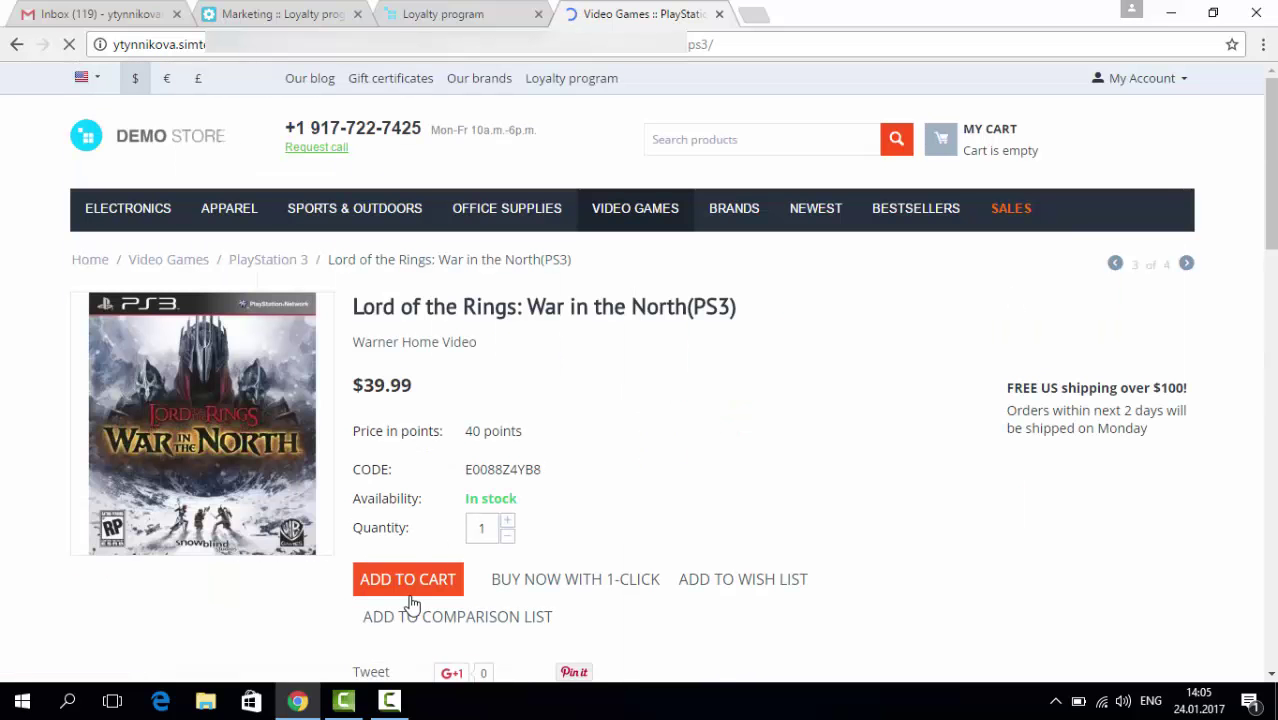
Add the game to the cart and check out with phone ordering, placing the $33.00 order
{"action": "left_click", "coordinate": [417, 592]}
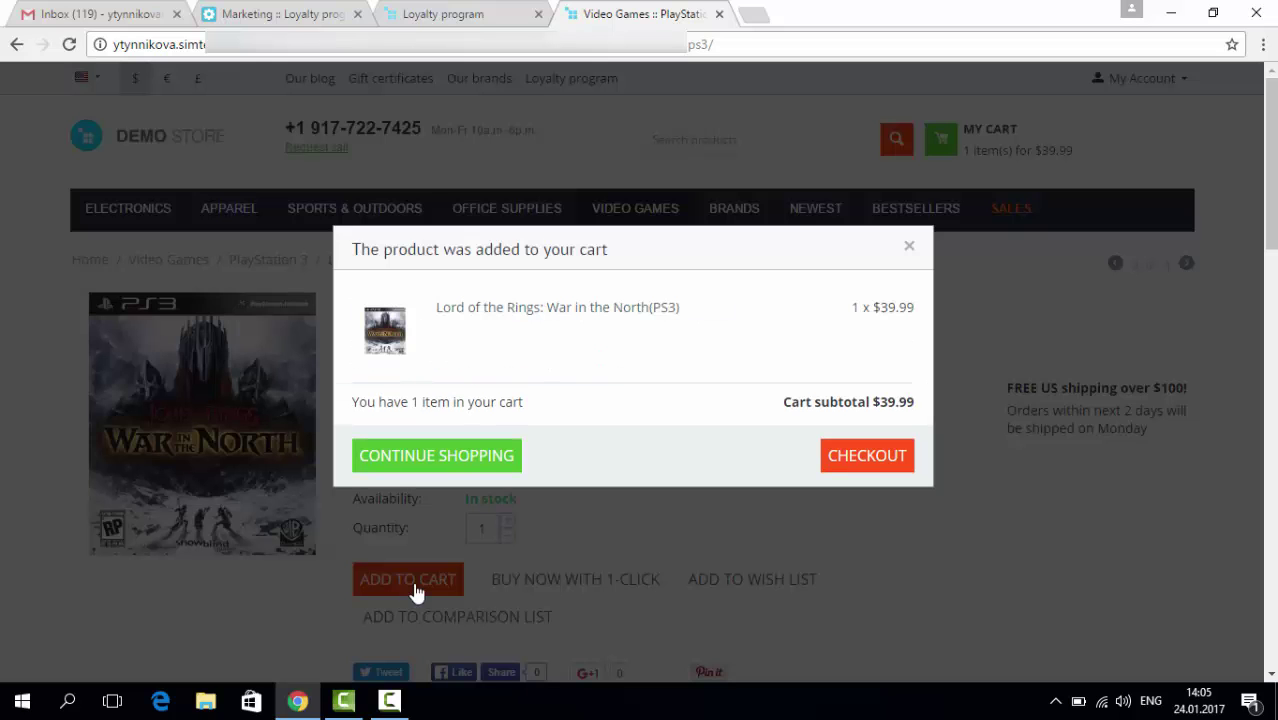
{"action": "left_click", "coordinate": [834, 452]}
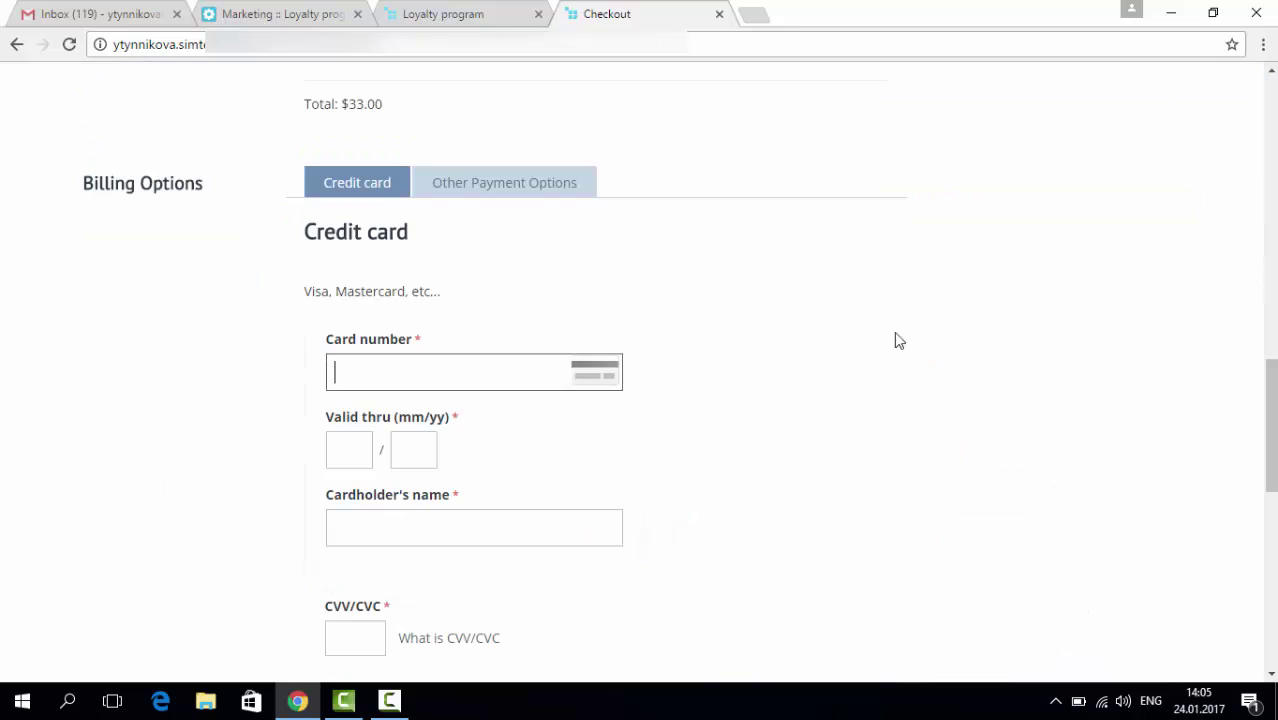
{"action": "left_click", "coordinate": [445, 185]}
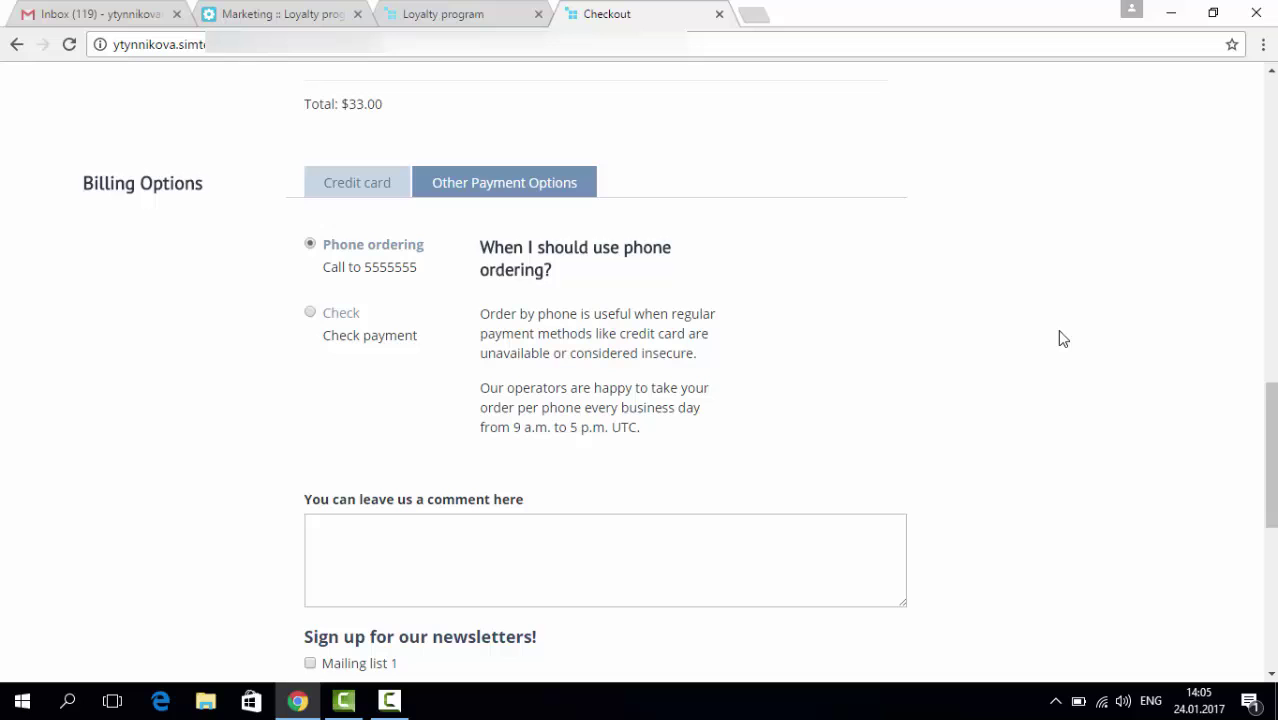
{"action": "left_click_drag", "start_coordinate": [1268, 445], "coordinate": [1243, 525]}
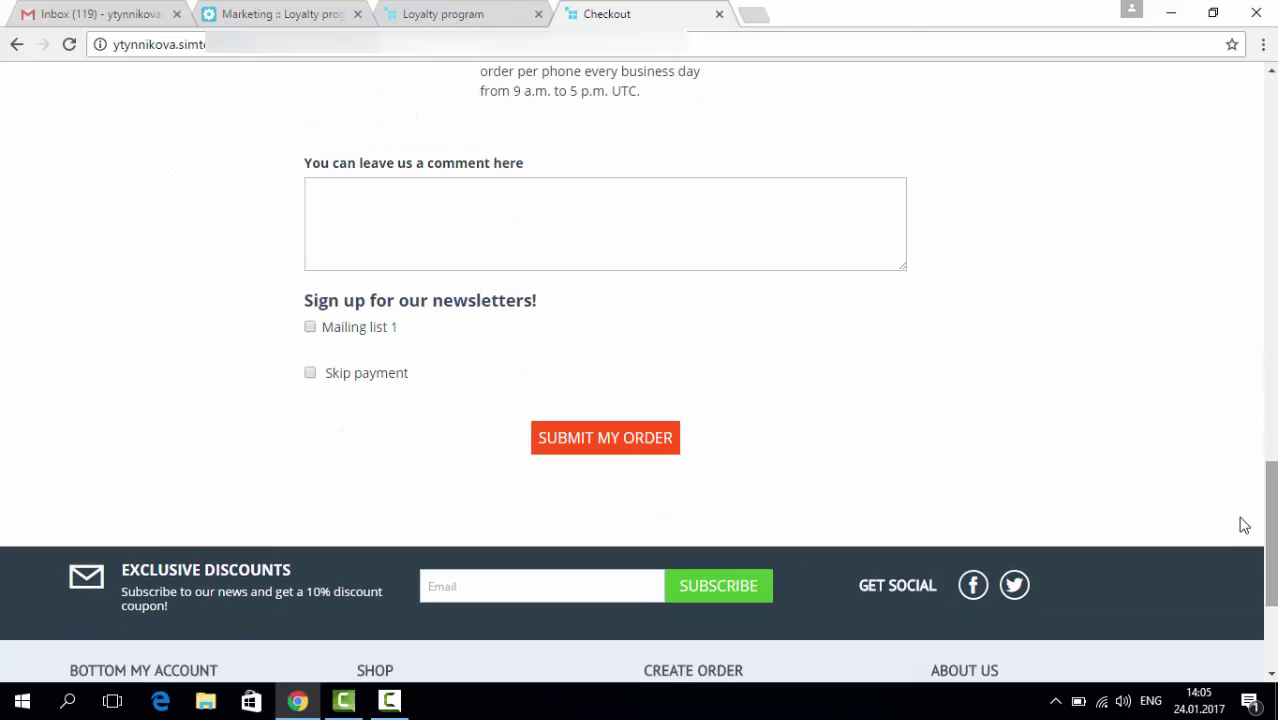
{"action": "left_click", "coordinate": [597, 447]}
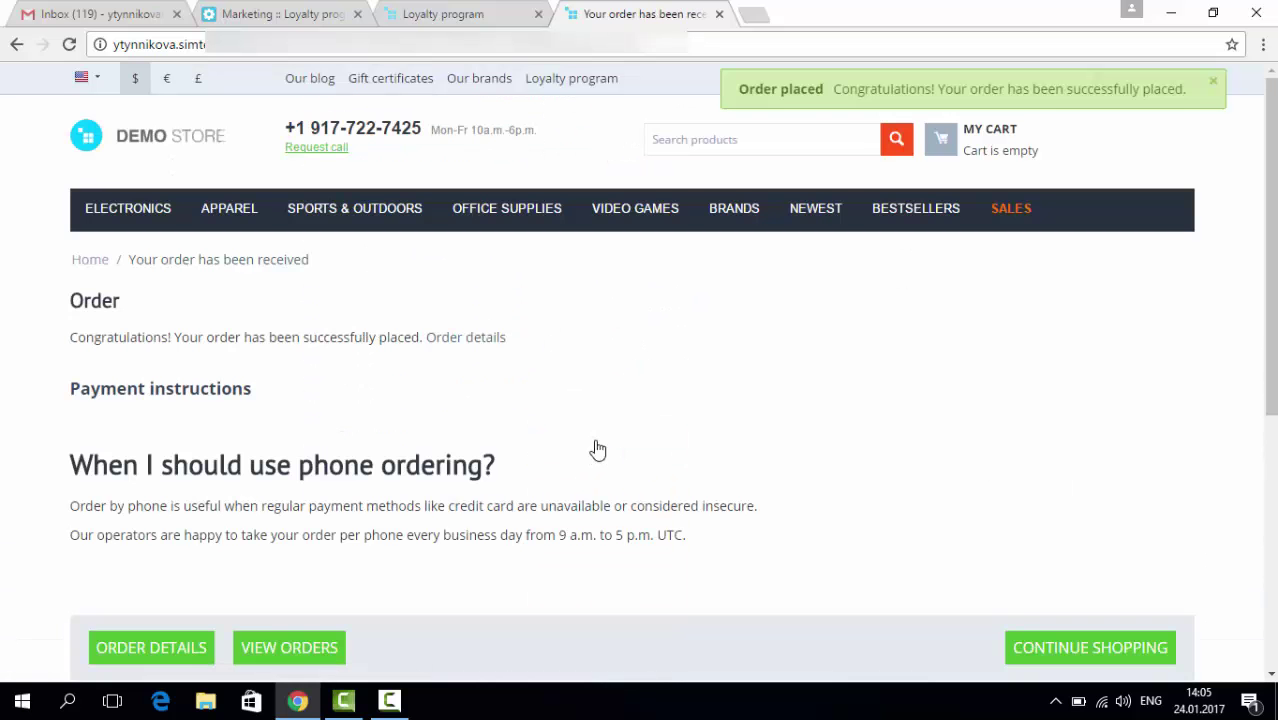
Check the third customer's user group memberships from the admin Customers list
{"action": "left_click", "coordinate": [278, 20]}
{"action": "mouse_move", "coordinate": [304, 137]}
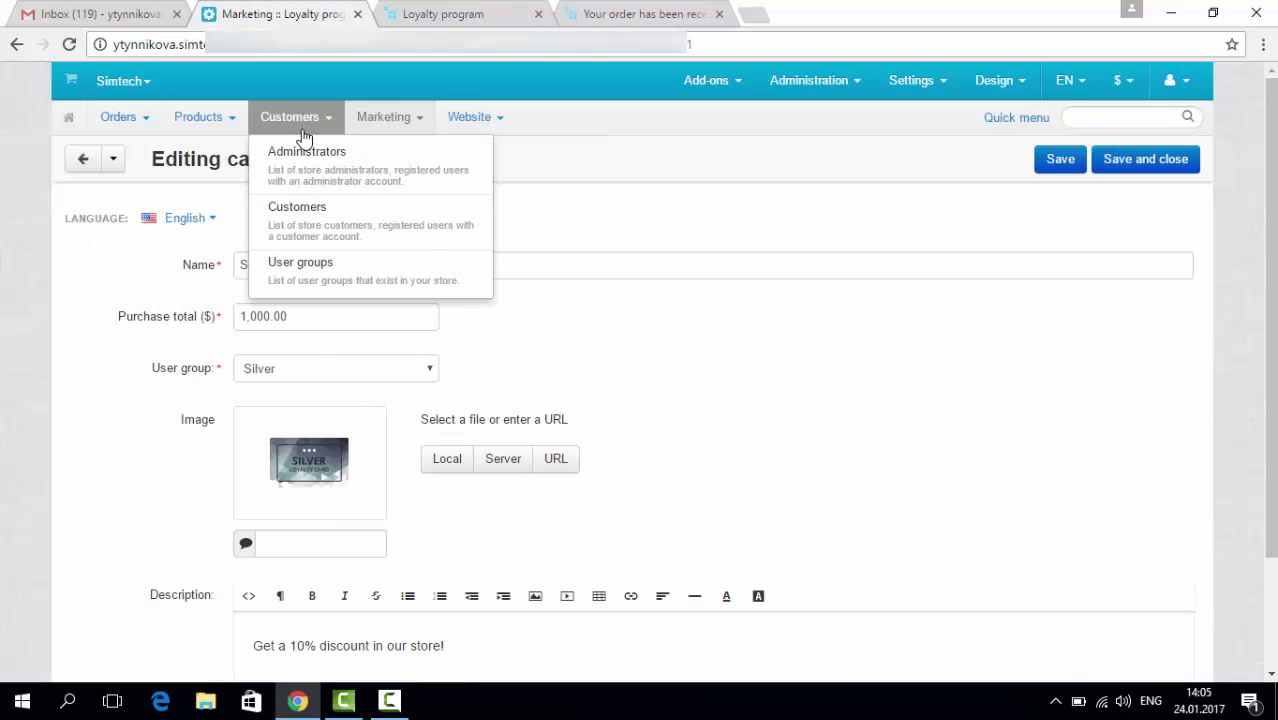
{"action": "left_click", "coordinate": [306, 212]}
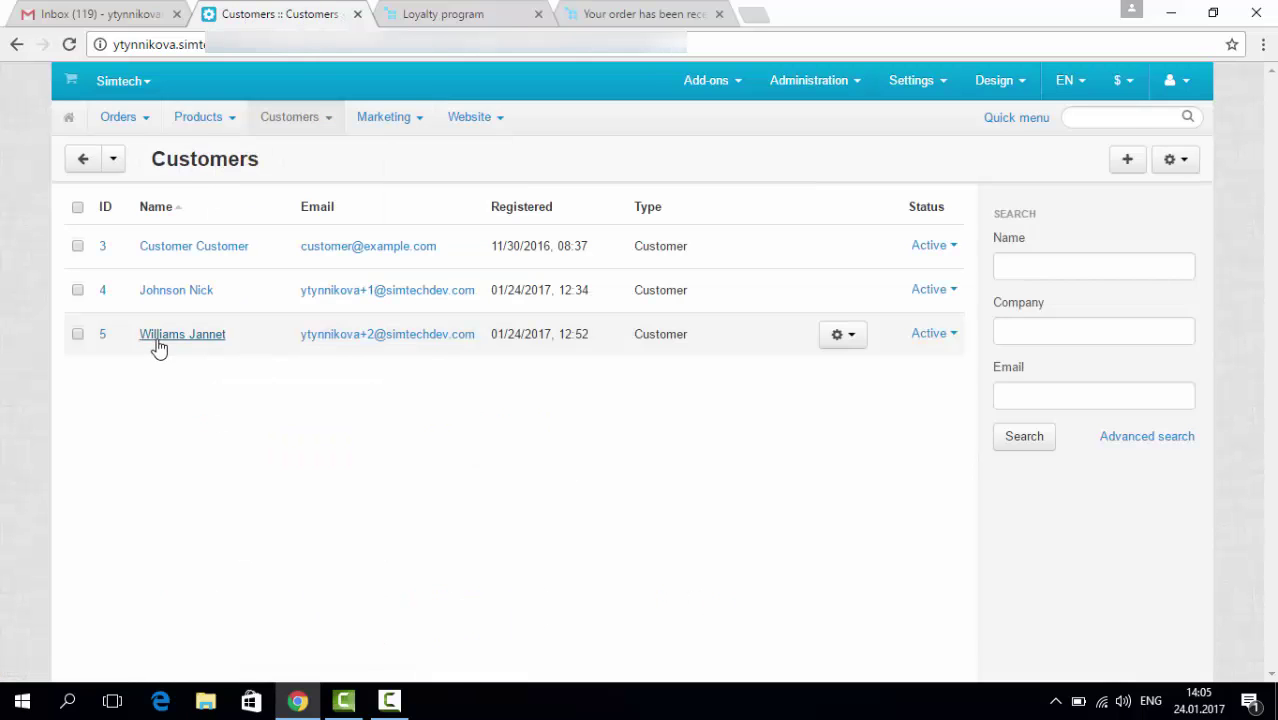
{"action": "left_click", "coordinate": [173, 336]}
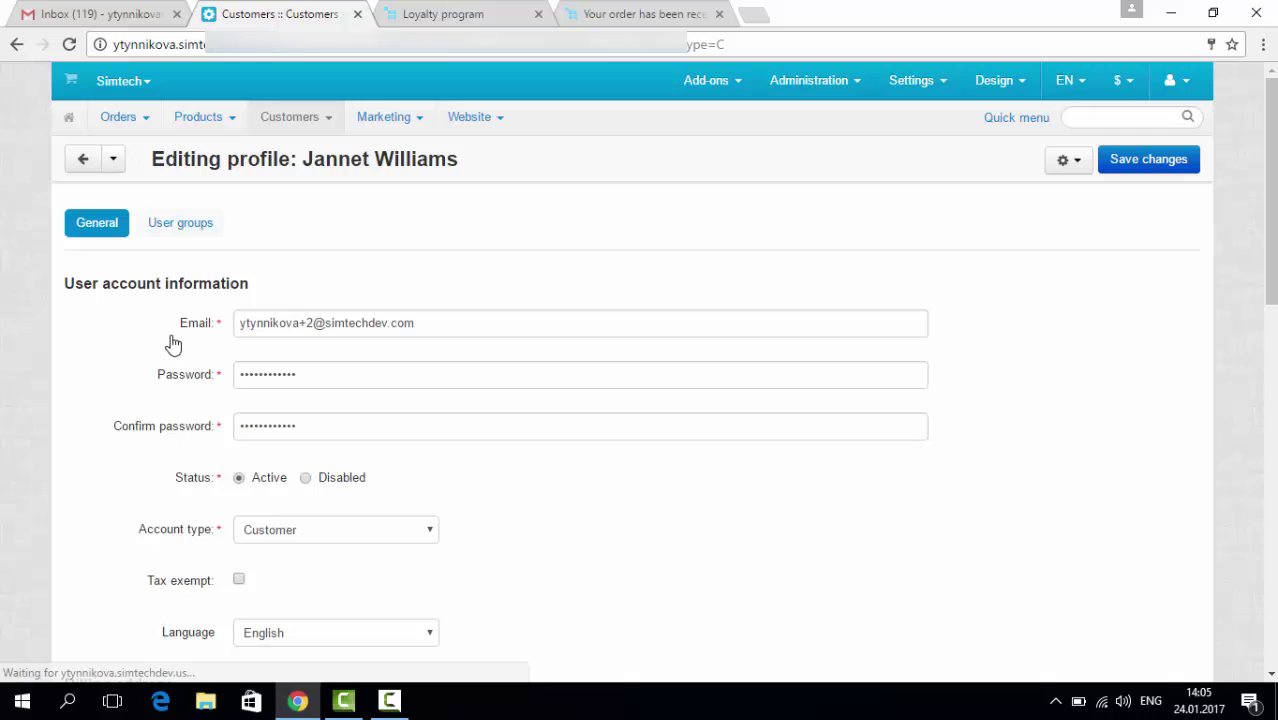
{"action": "left_click", "coordinate": [189, 222]}
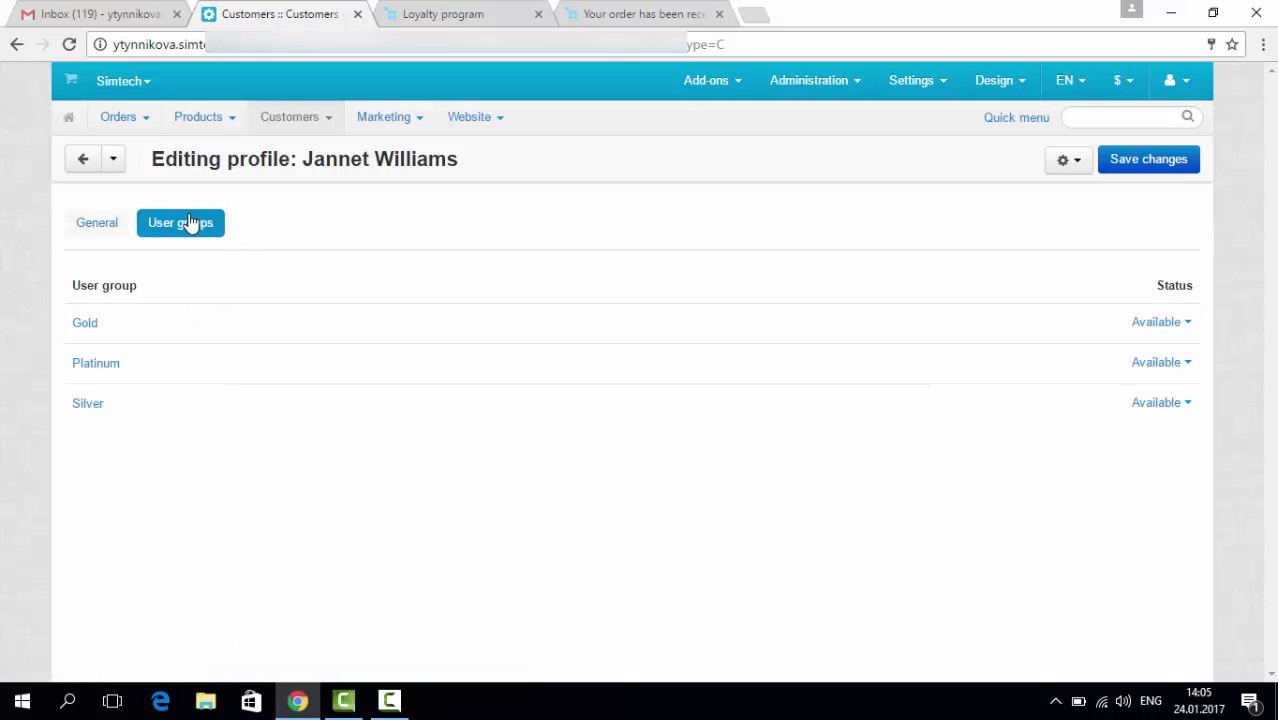
Review Order #101's details on the storefront and recheck the buyer's groups in the admin
{"action": "left_click", "coordinate": [630, 15]}
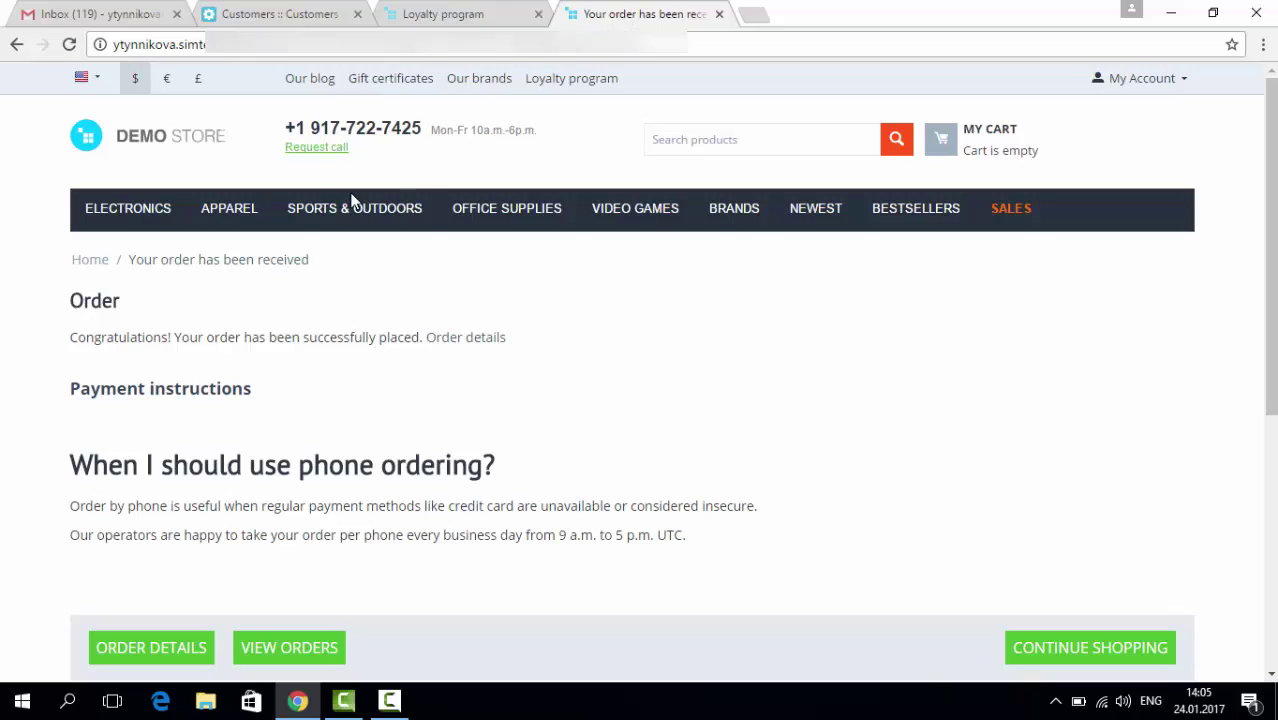
{"action": "left_click", "coordinate": [478, 339]}
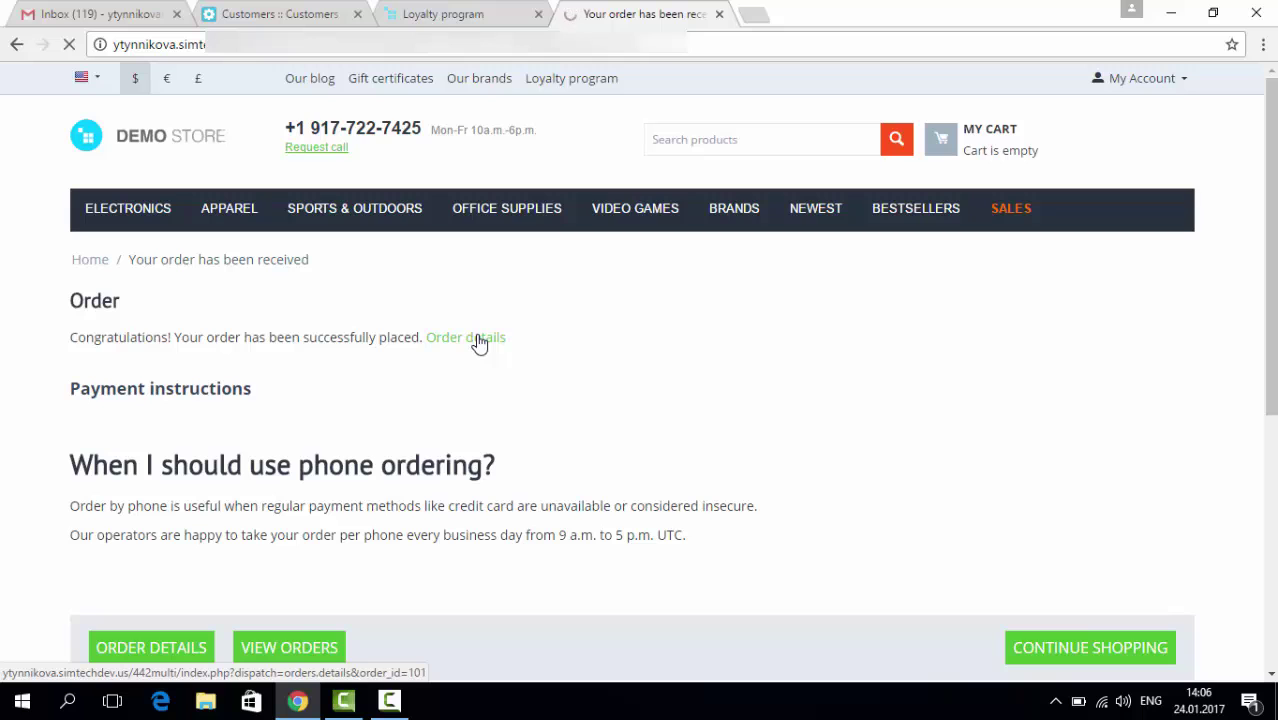
{"action": "scroll", "coordinate": [478, 339], "scroll_direction": "down", "scroll_amount": 3}
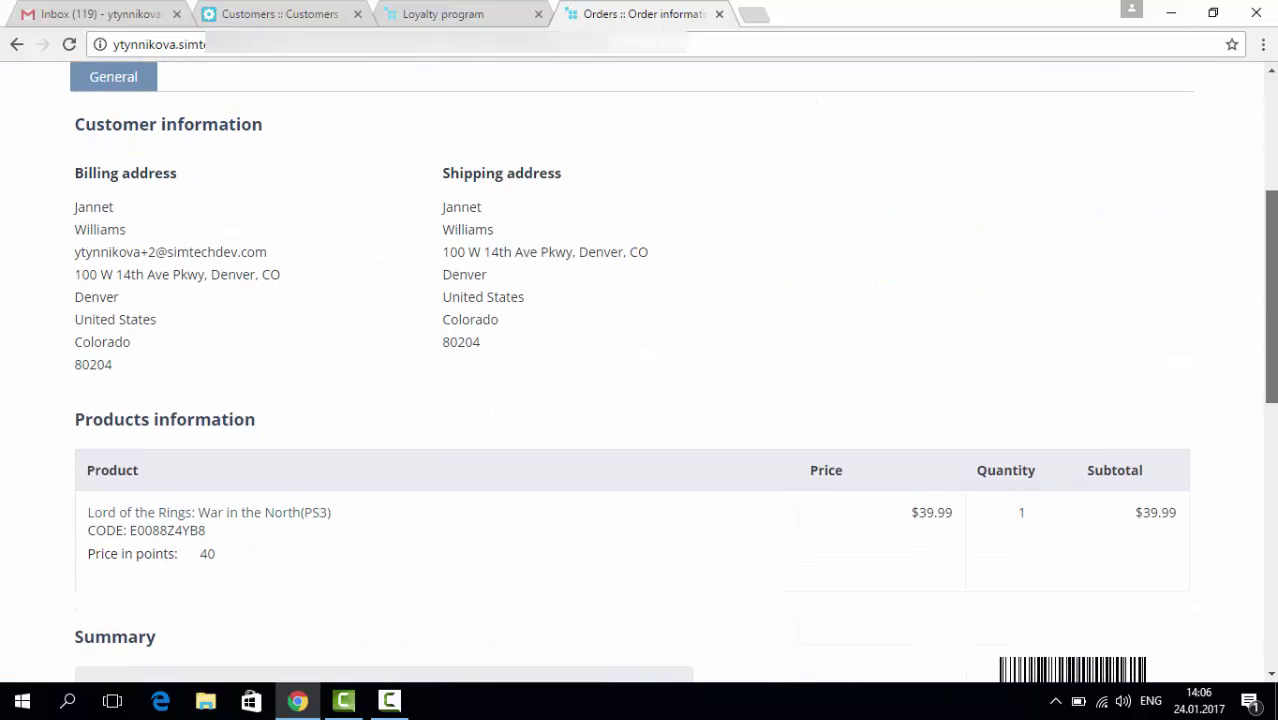
{"action": "scroll", "coordinate": [640, 370], "scroll_direction": "up", "scroll_amount": 3}
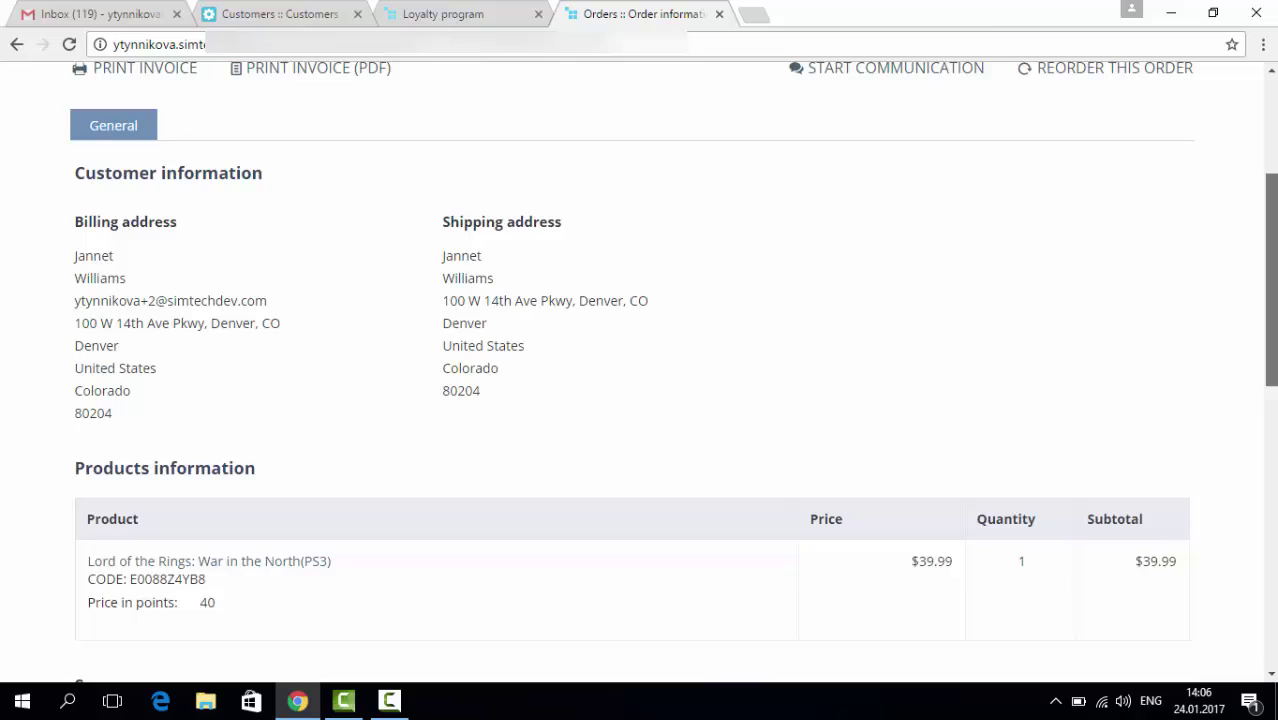
{"action": "left_click", "coordinate": [240, 14]}
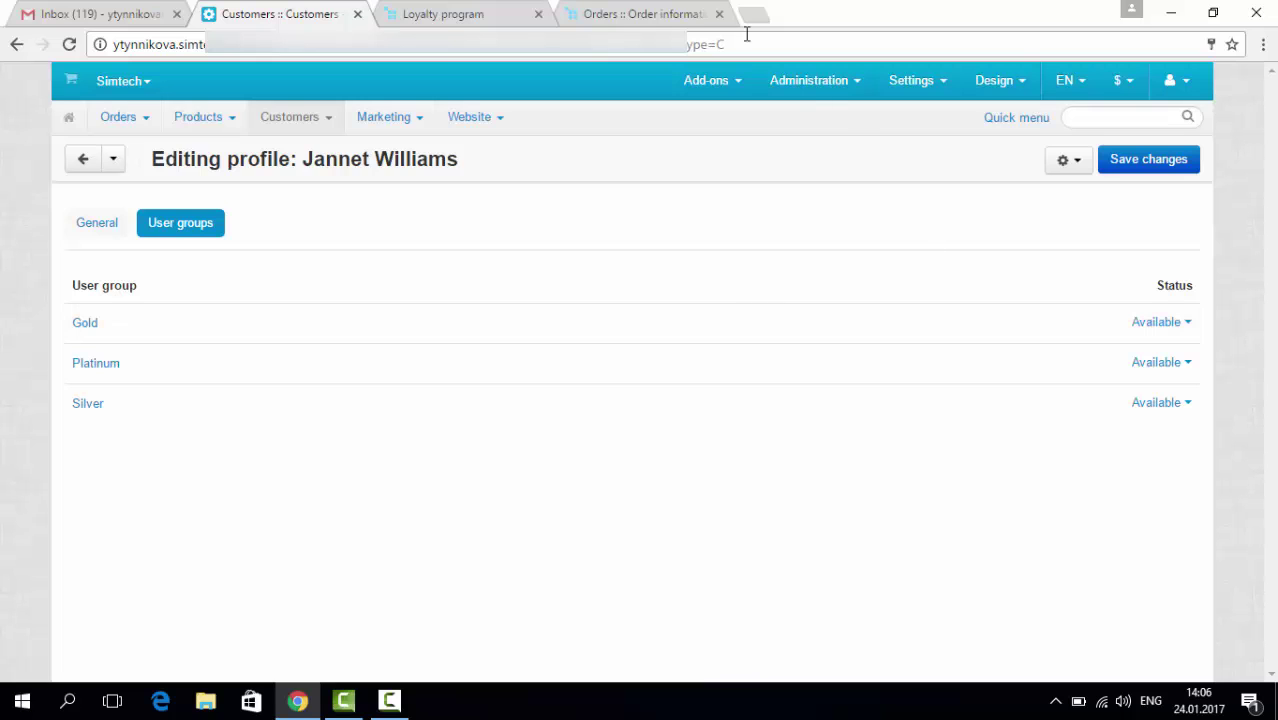
{"action": "left_click", "coordinate": [660, 12]}
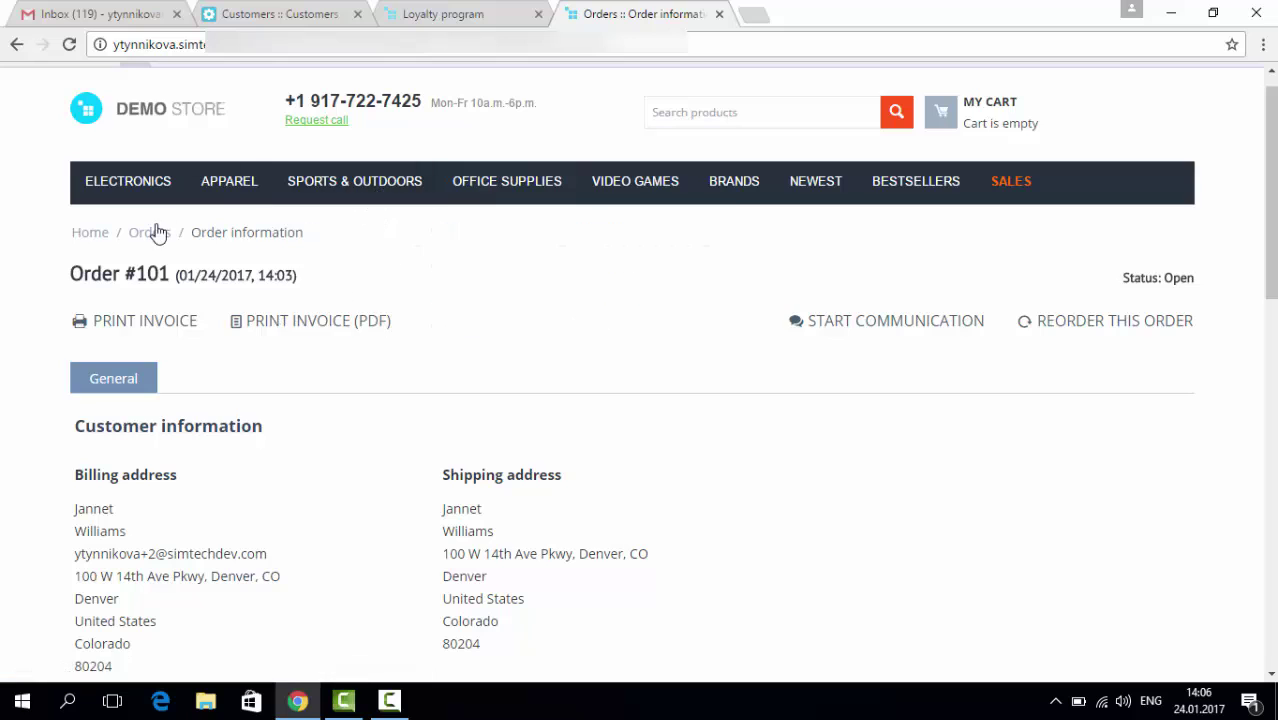
Open the Drifter 2 bike from Sports & Outdoors > Comfort & Cruisers
{"action": "mouse_move", "coordinate": [246, 180]}
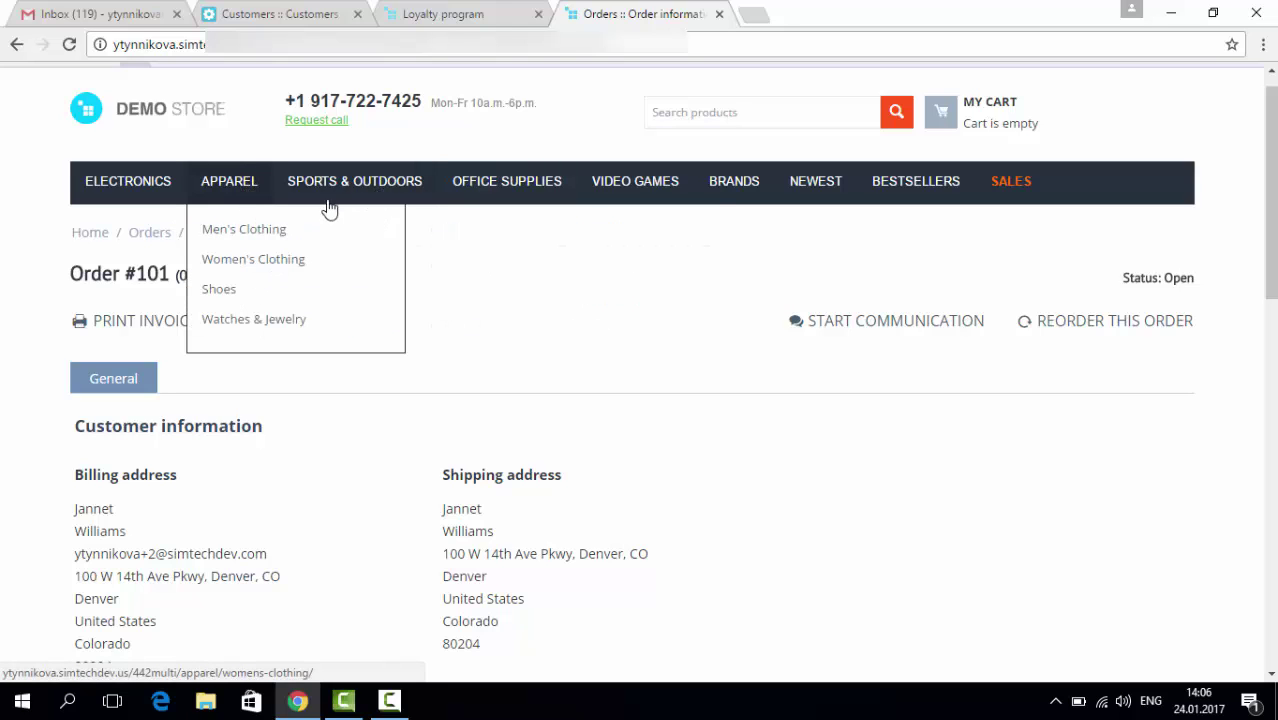
{"action": "mouse_move", "coordinate": [331, 208]}
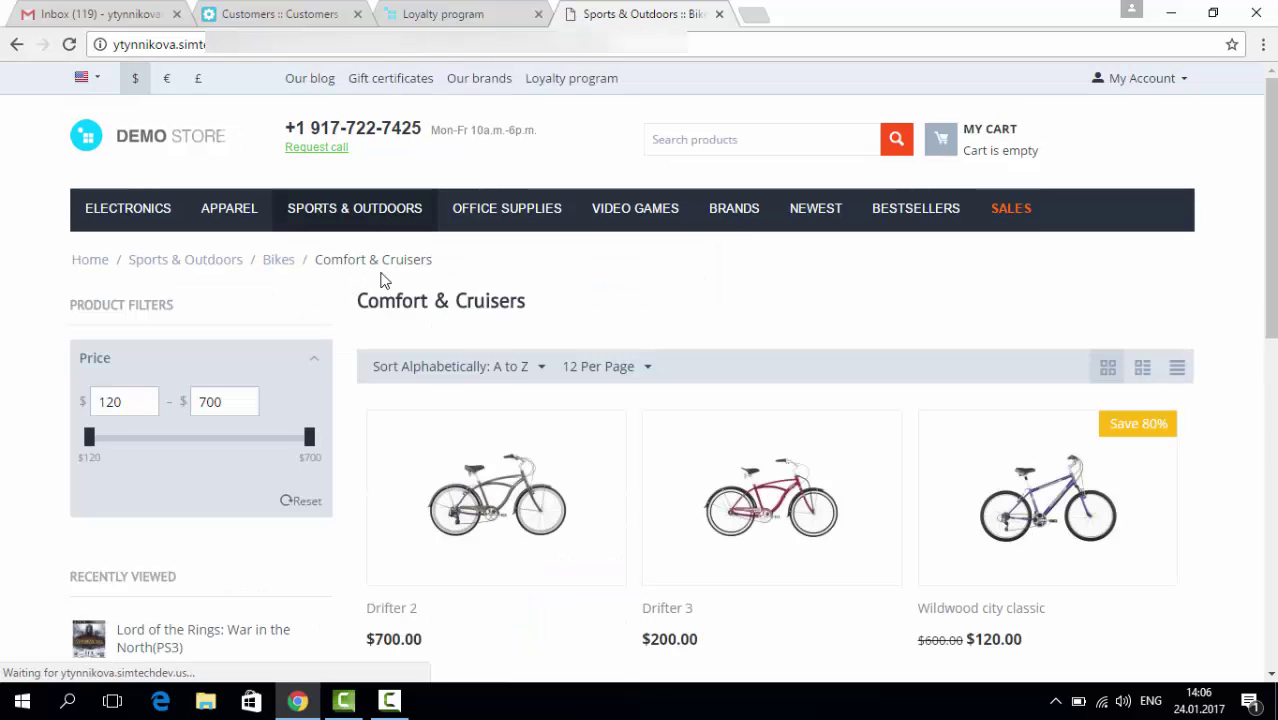
{"action": "scroll", "coordinate": [1197, 358], "scroll_direction": "down", "scroll_amount": 2}
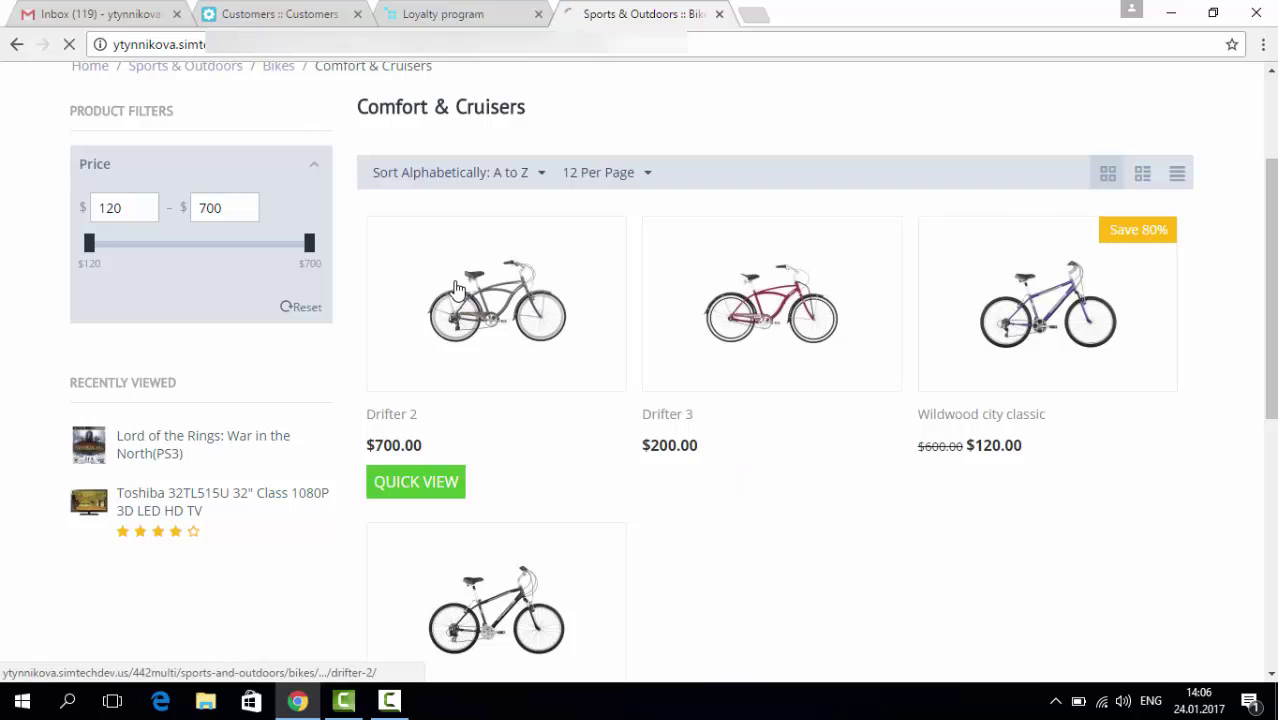
{"action": "left_click", "coordinate": [456, 289]}
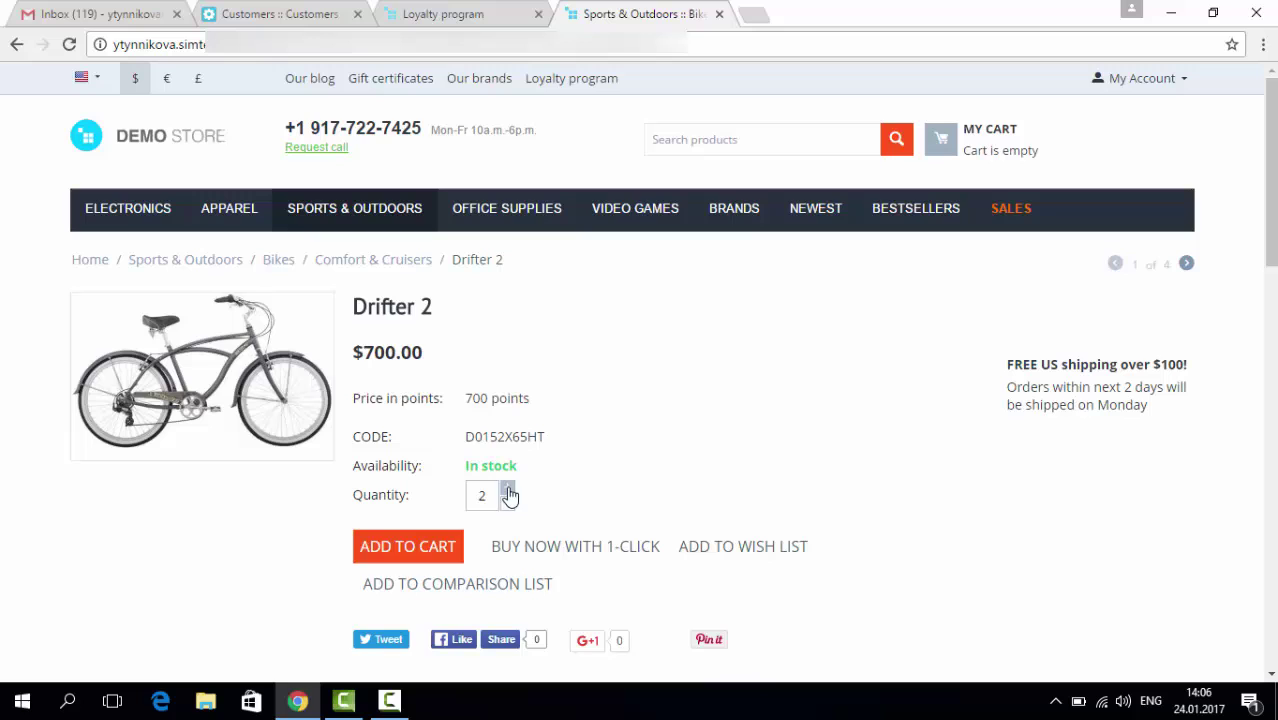
Order two Drifter 2 bikes ($1,400.00) using other payment options, then return to the admin
{"action": "left_click", "coordinate": [401, 555]}
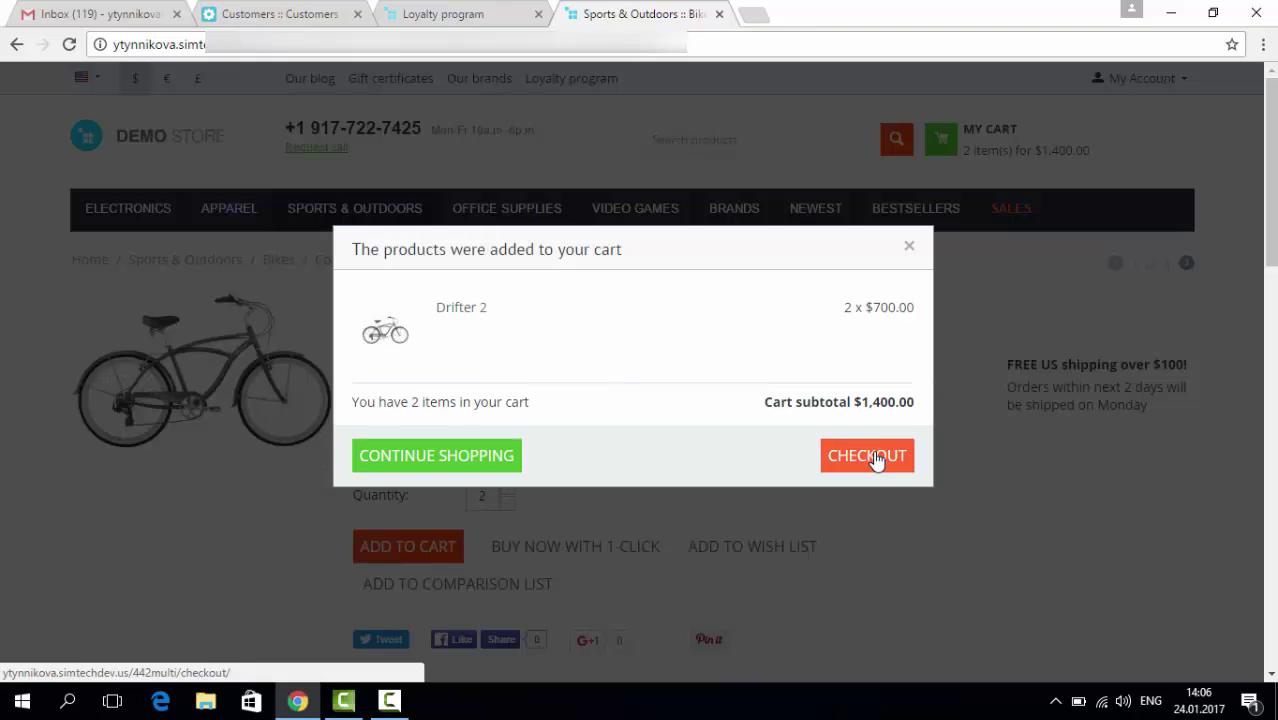
{"action": "left_click", "coordinate": [875, 457]}
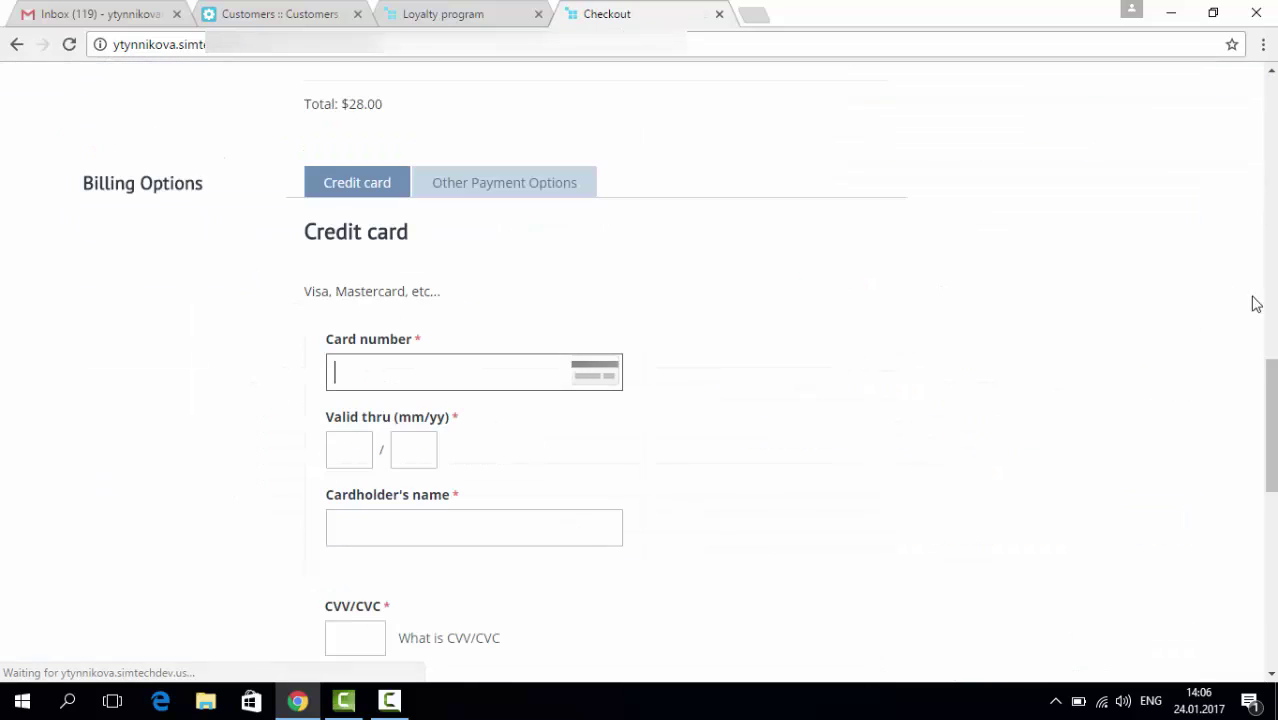
{"action": "left_click", "coordinate": [490, 198]}
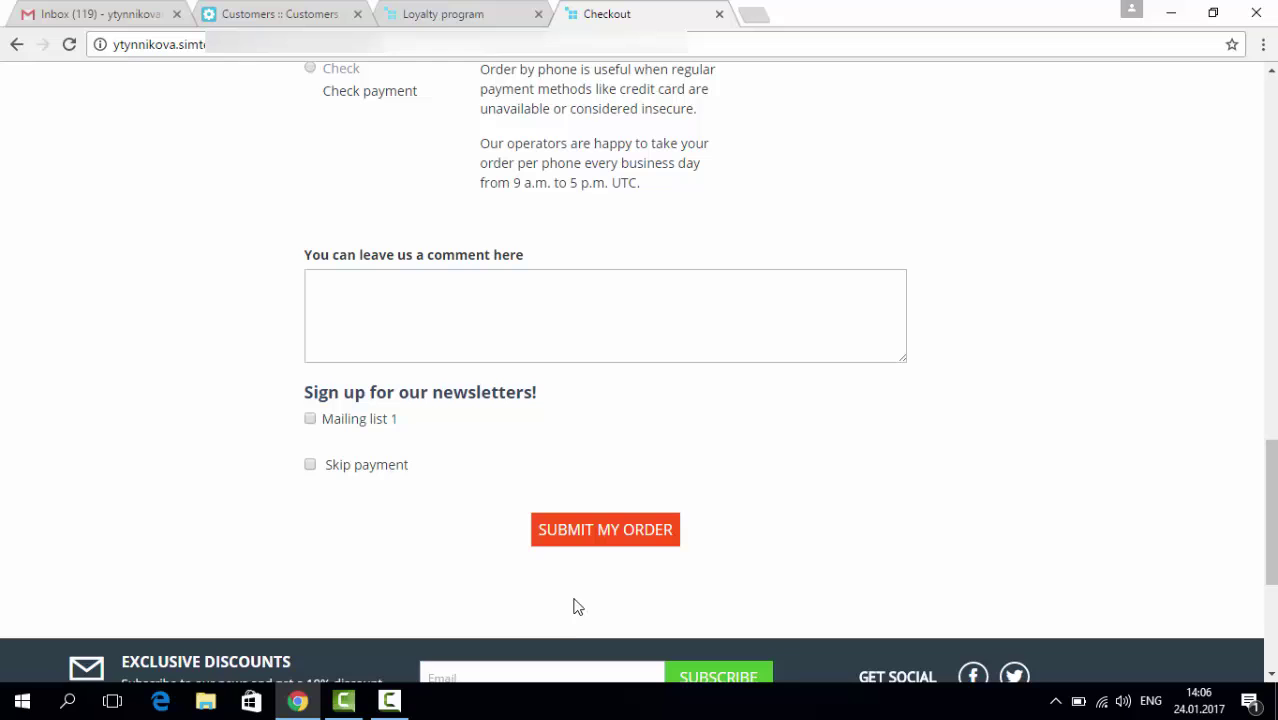
{"action": "left_click", "coordinate": [656, 530]}
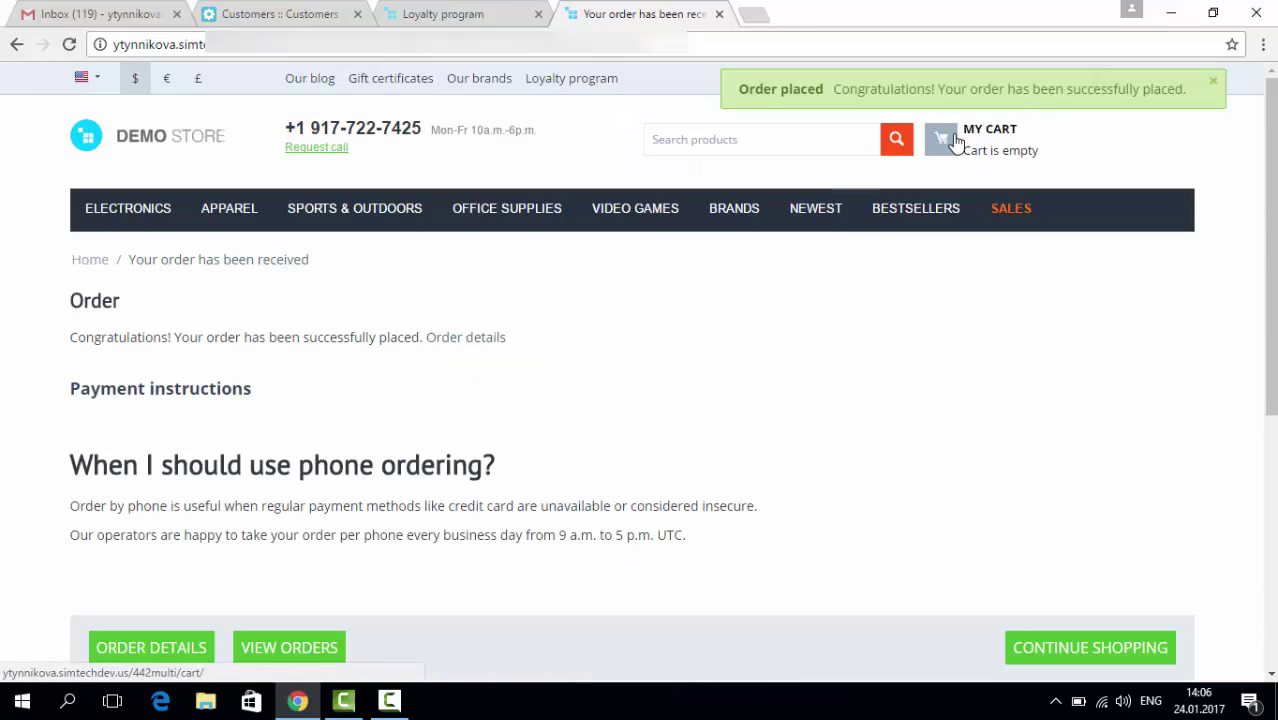
{"action": "left_click", "coordinate": [252, 12]}
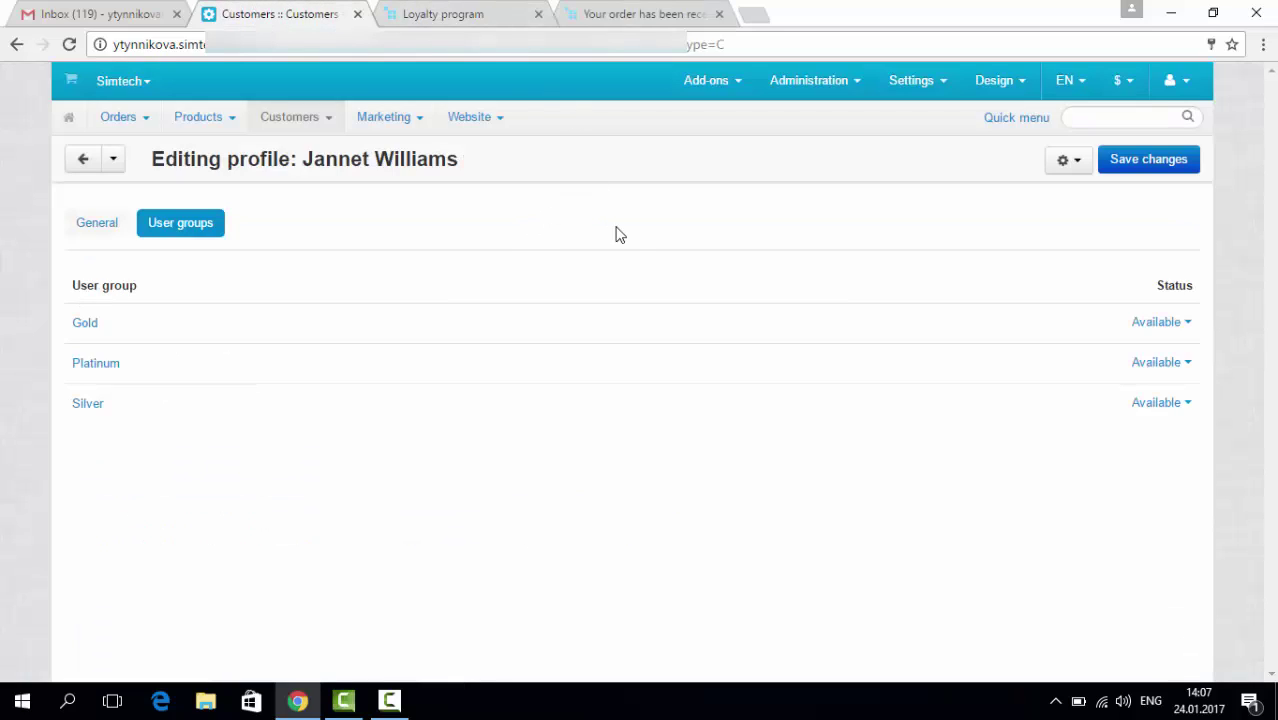
Open Manage add-ons and filter to third-party add-ons, showing the installed Loyalty program
{"action": "mouse_move", "coordinate": [708, 82]}
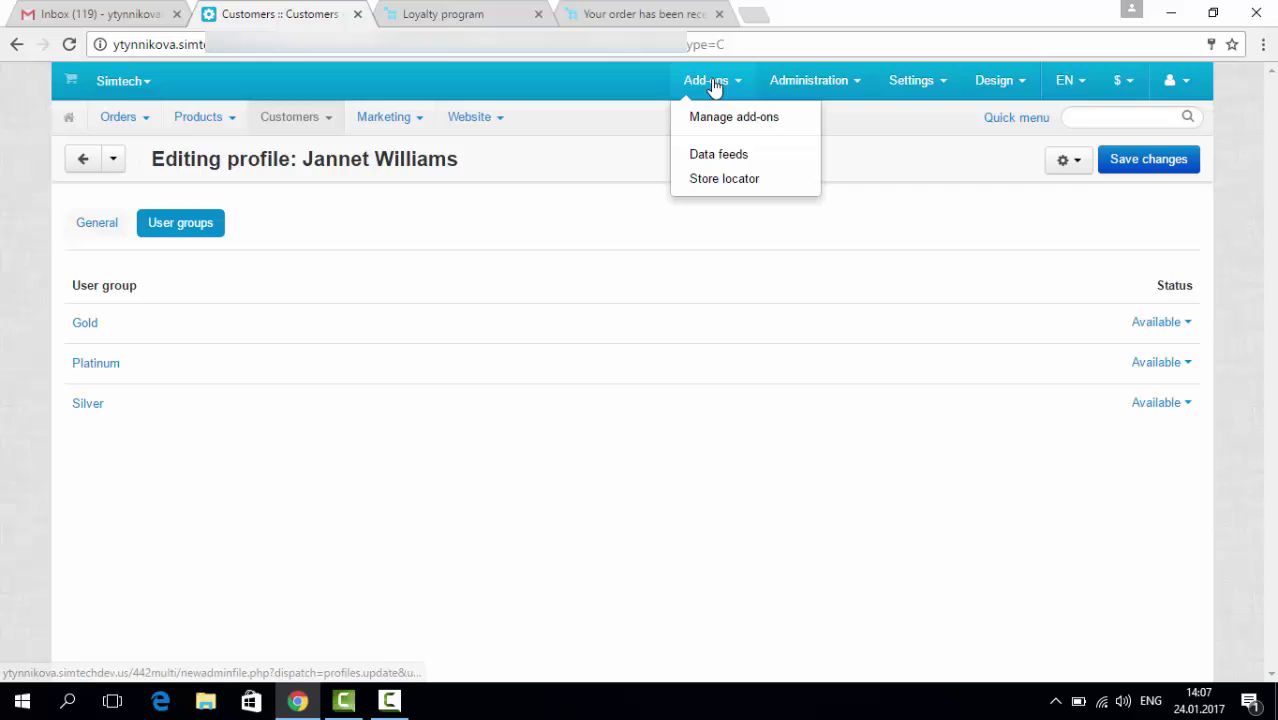
{"action": "left_click", "coordinate": [722, 118]}
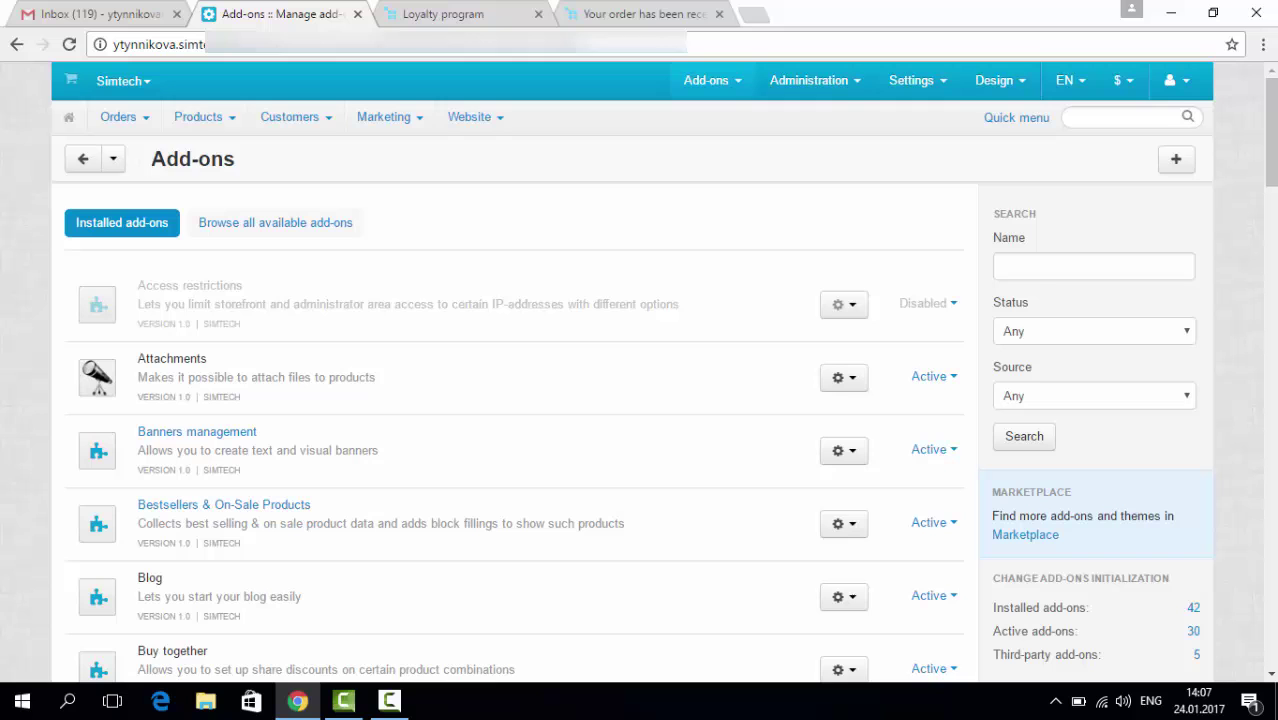
{"action": "scroll", "coordinate": [1247, 334], "scroll_direction": "down", "scroll_amount": 3}
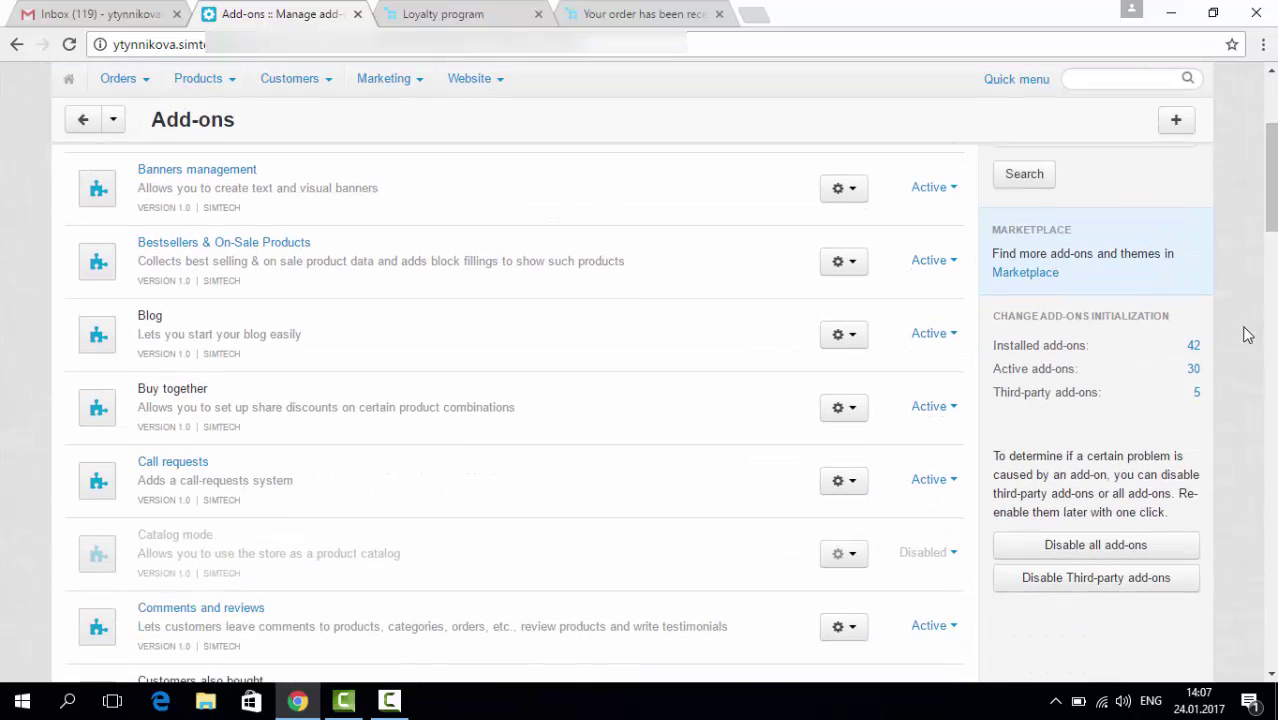
{"action": "left_click", "coordinate": [1198, 391]}
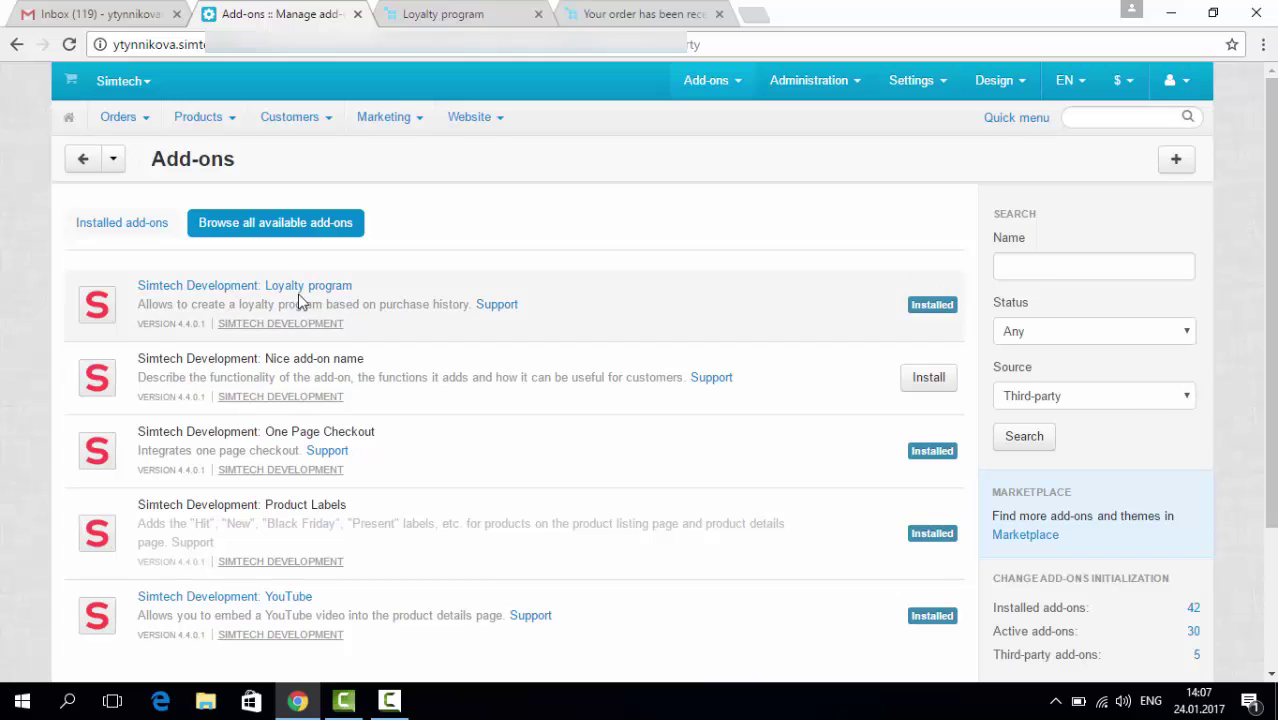
In the Loyalty program add-on settings, leave Order status as Complete and save
{"action": "left_click", "coordinate": [305, 288]}
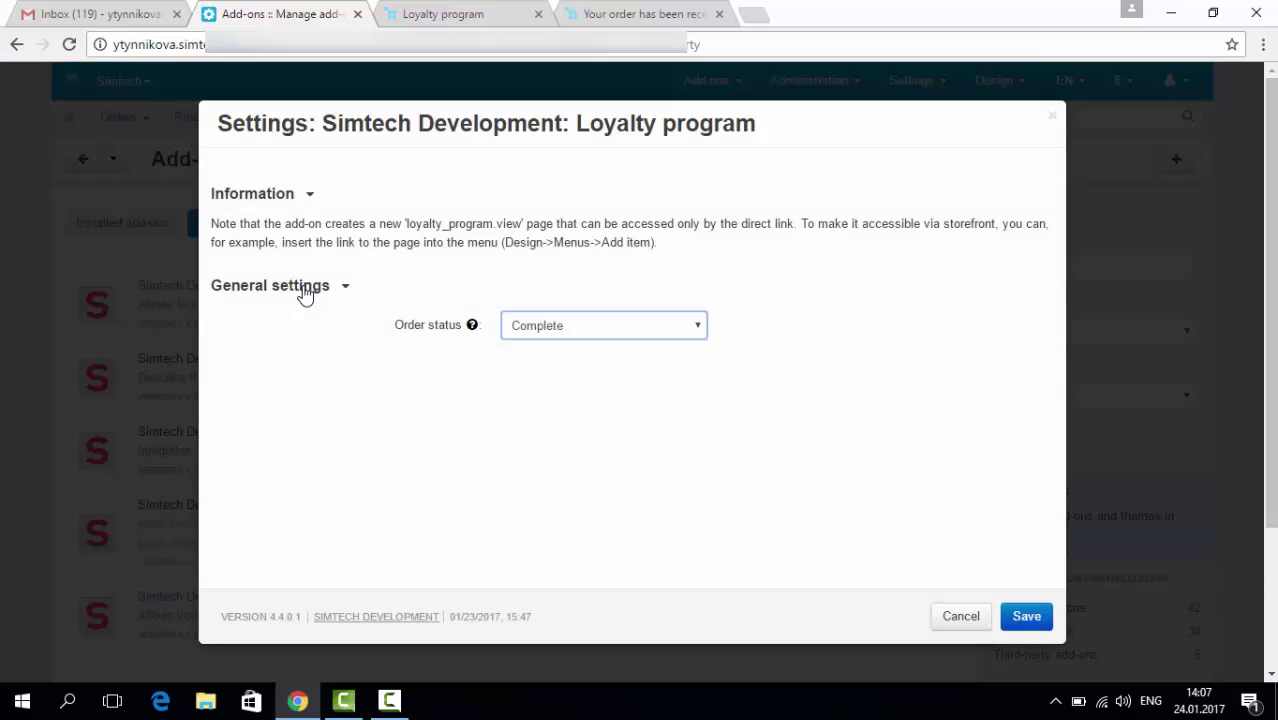
{"action": "left_click", "coordinate": [646, 329]}
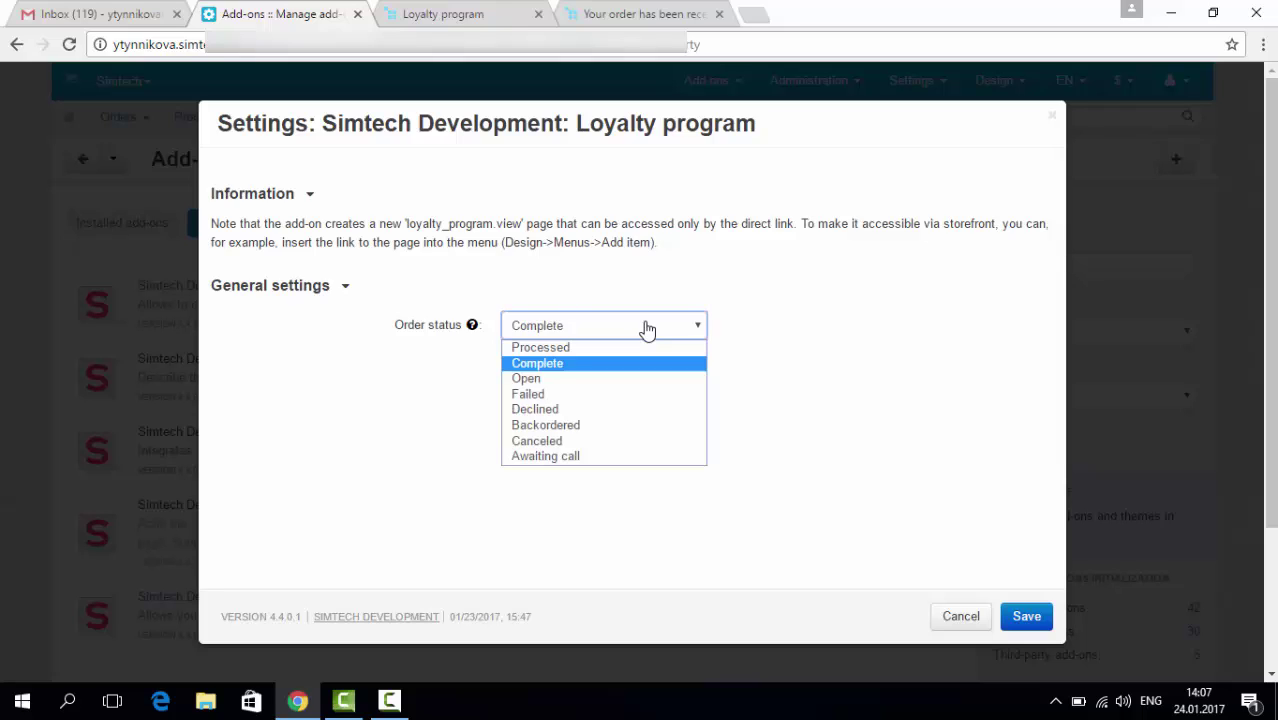
{"action": "left_click", "coordinate": [646, 329]}
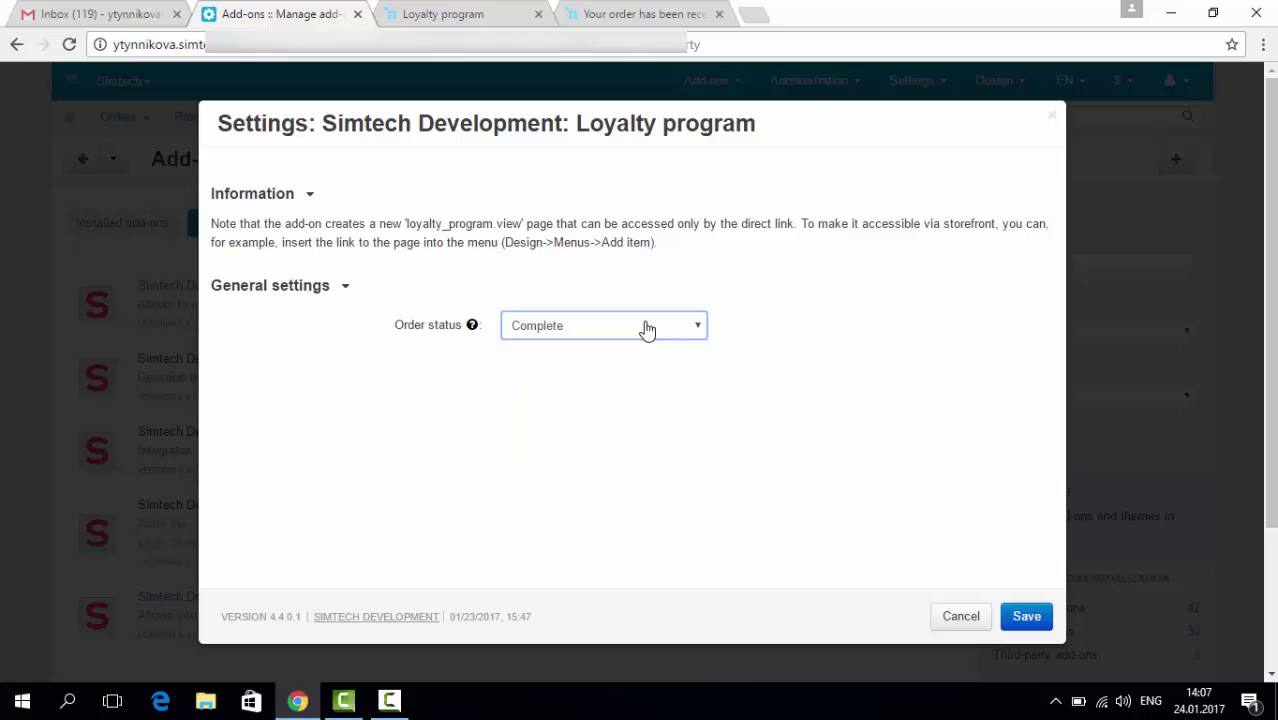
{"action": "left_click", "coordinate": [1022, 620]}
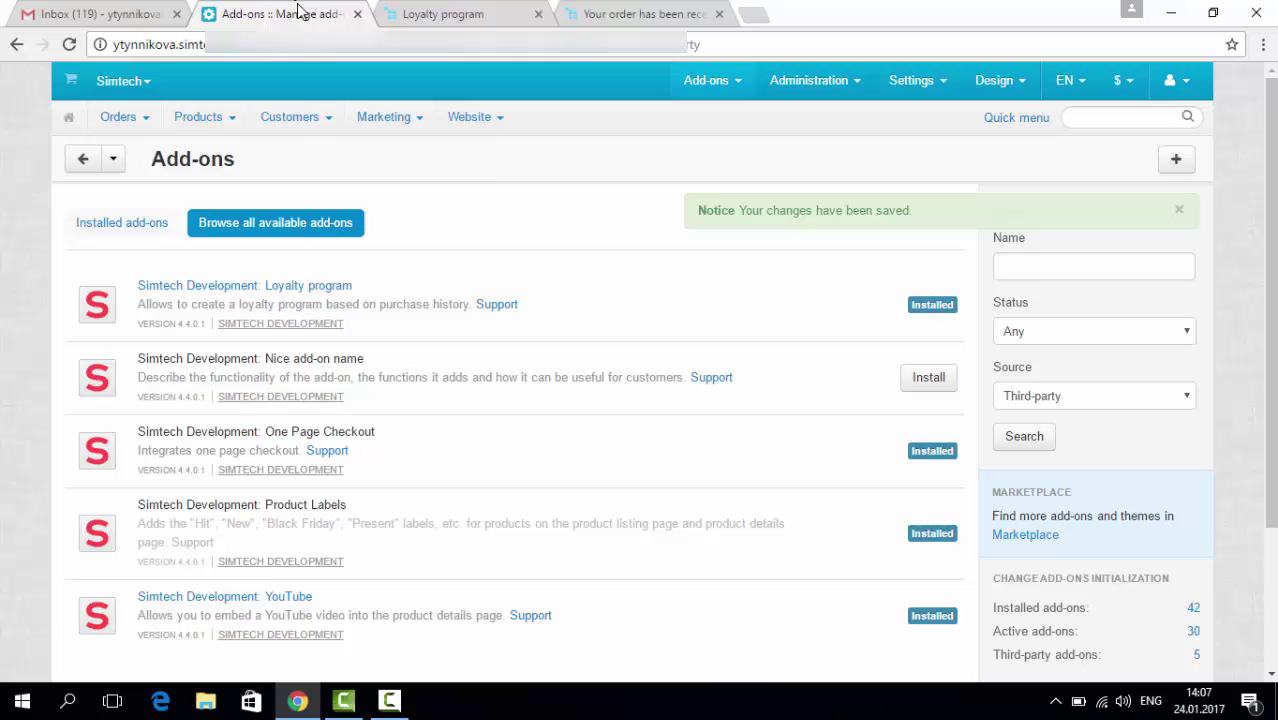
Open the ordering customer's User groups tab and inspect Gold's status, leaving it Available
{"action": "mouse_move", "coordinate": [293, 125]}
{"action": "left_click", "coordinate": [286, 222]}
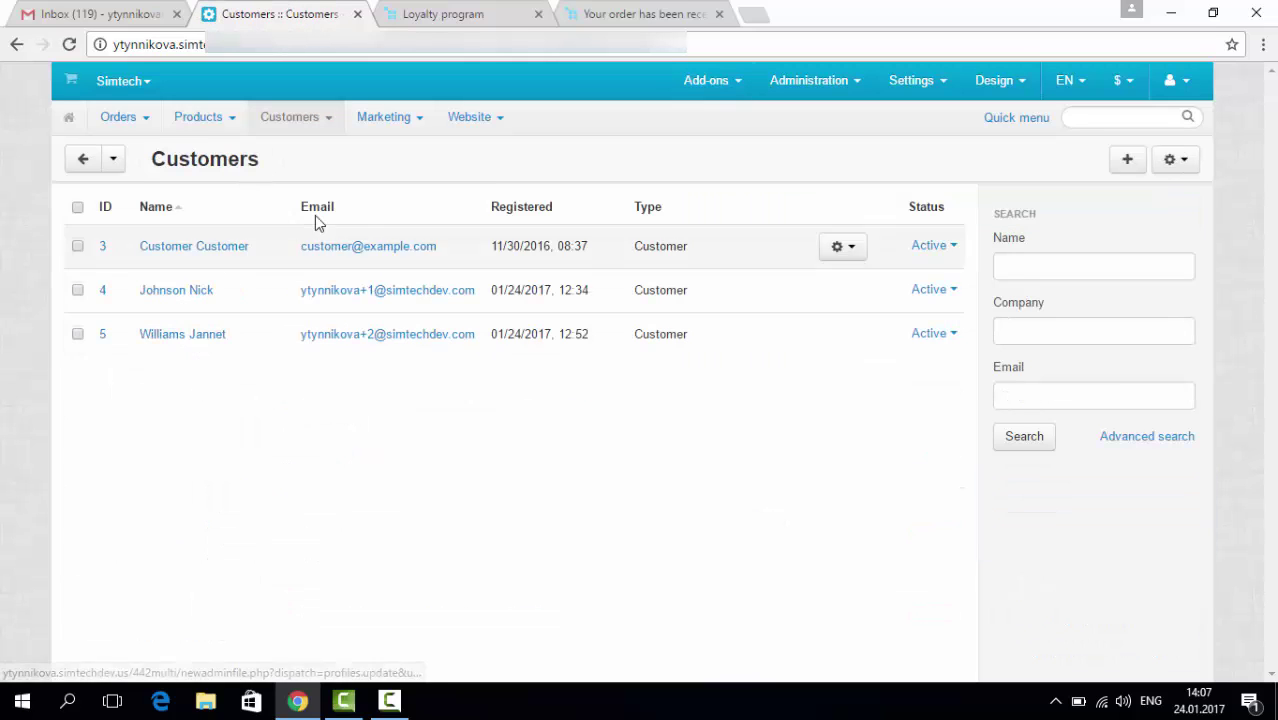
{"action": "left_click", "coordinate": [184, 341]}
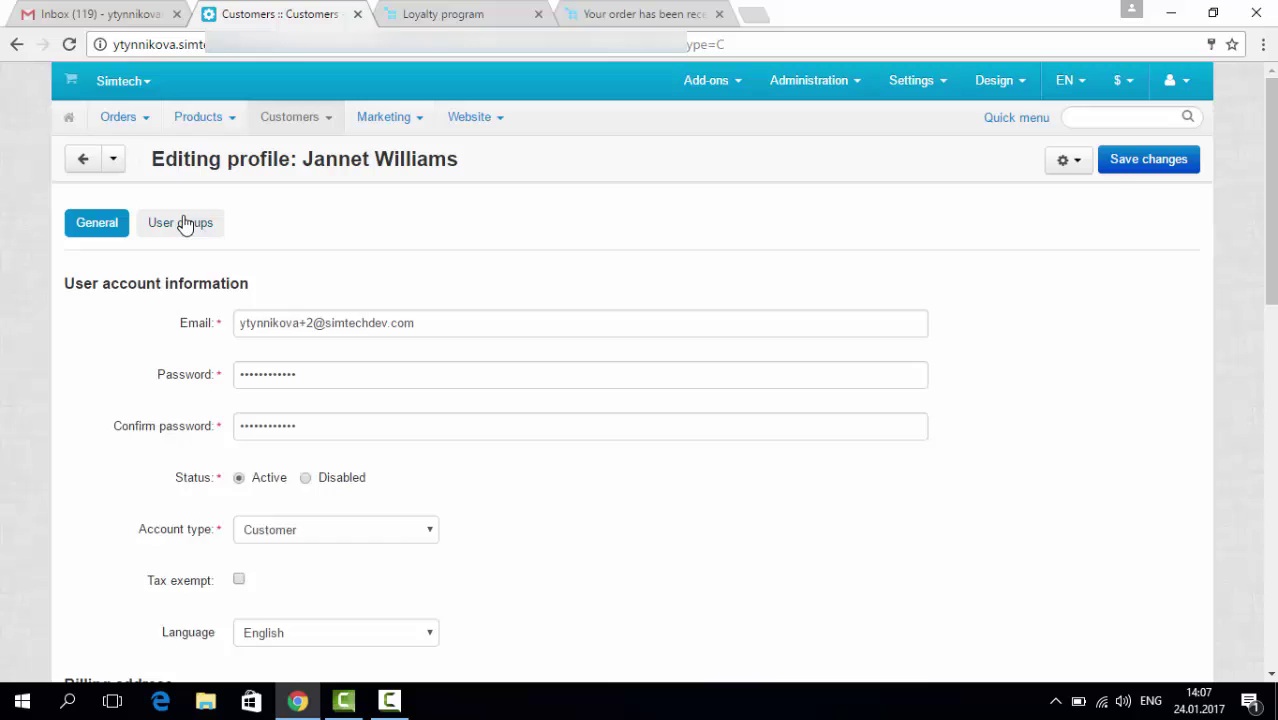
{"action": "left_click", "coordinate": [184, 224]}
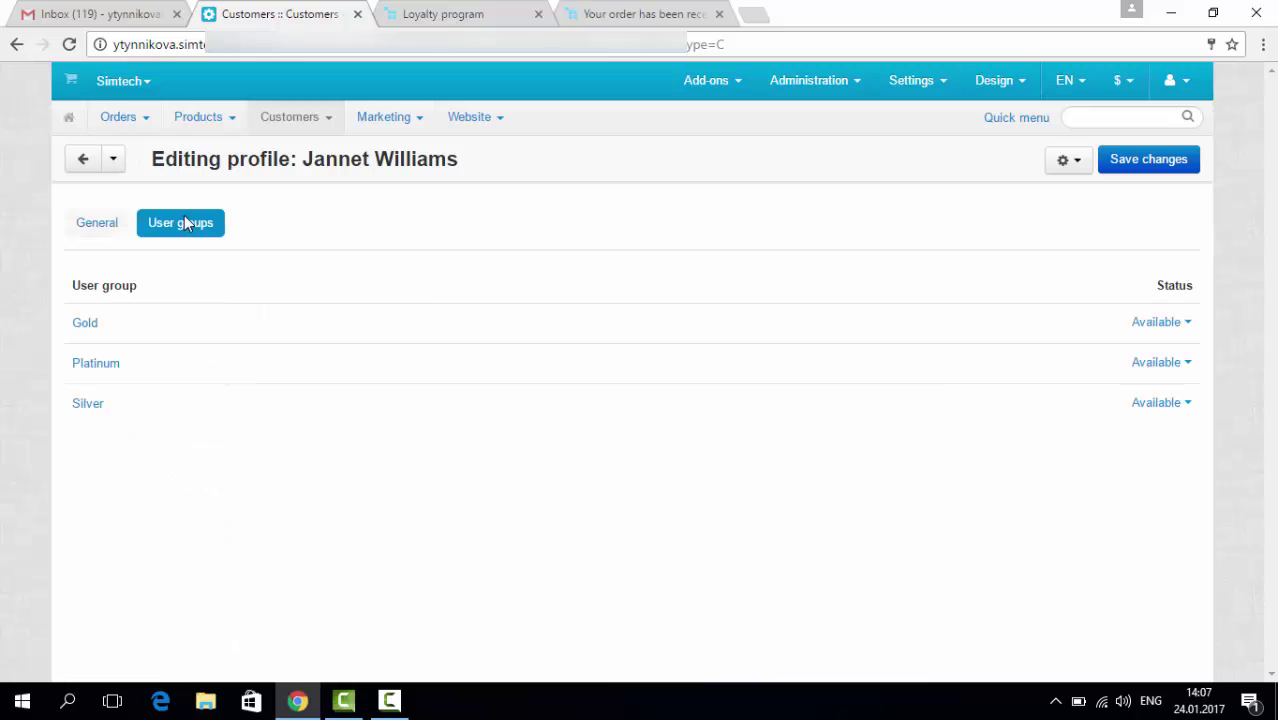
{"action": "left_click", "coordinate": [1172, 324]}
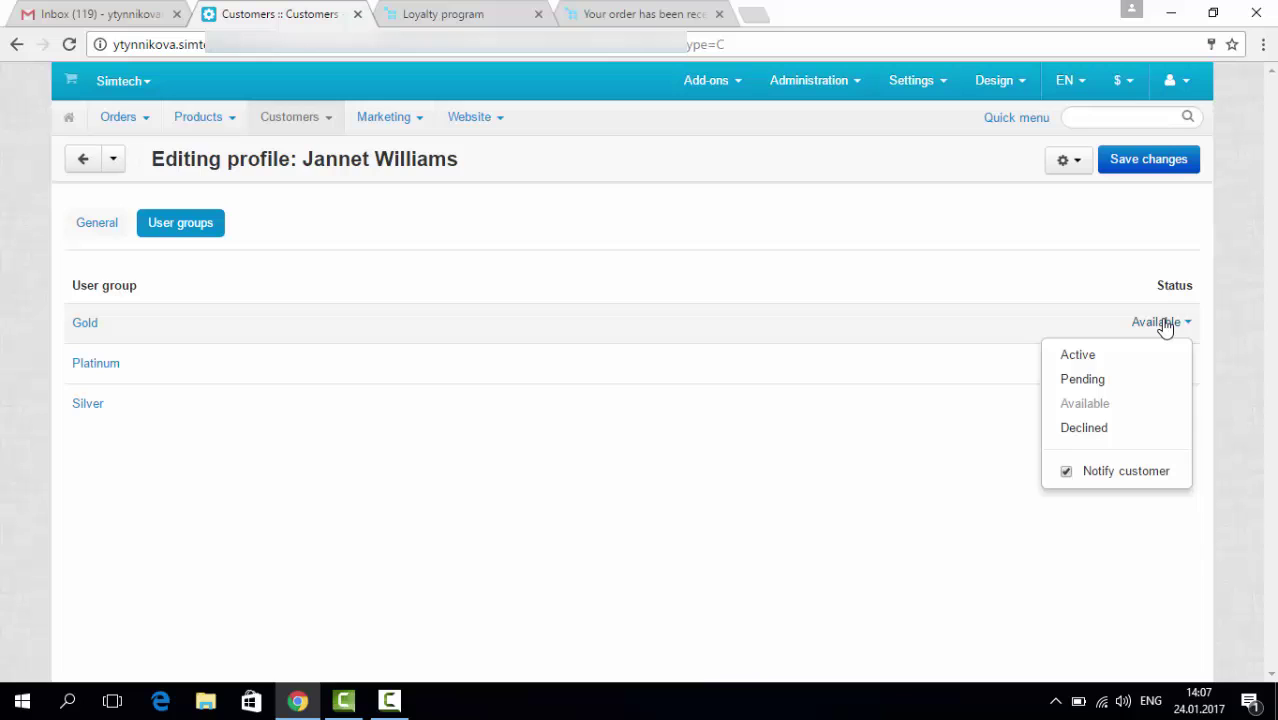
{"action": "left_click", "coordinate": [1163, 324]}
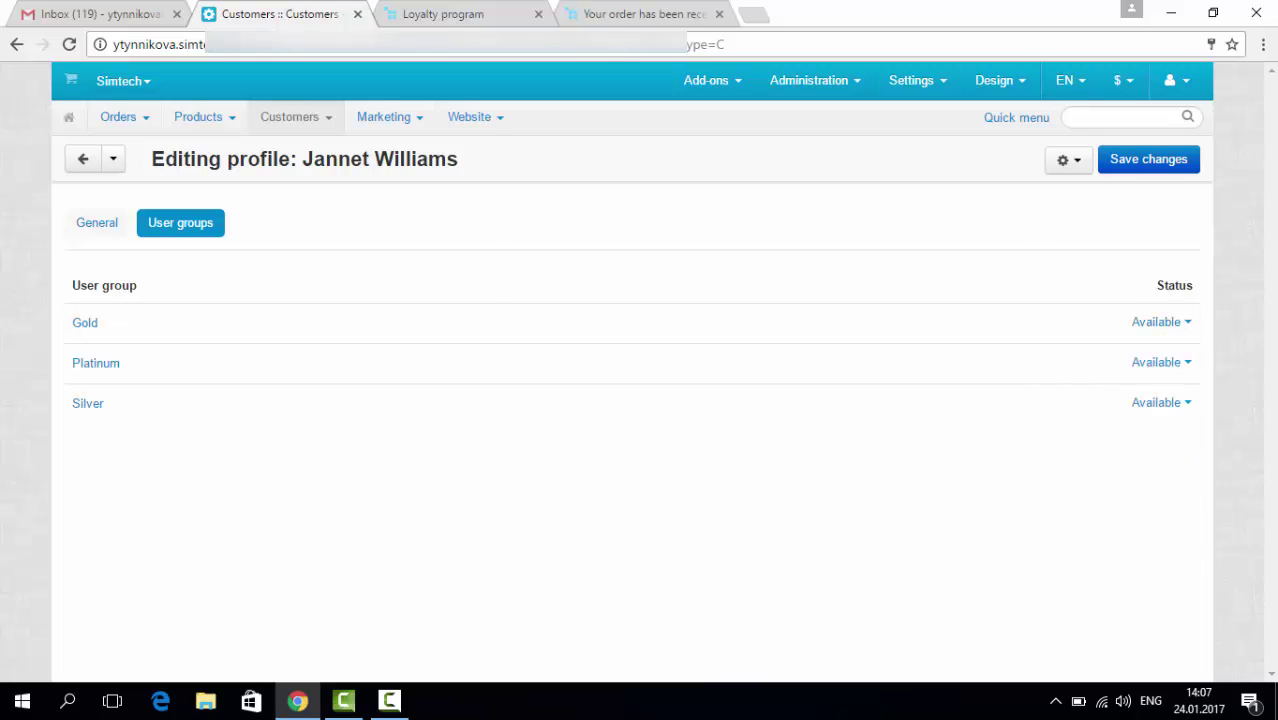
In the admin Orders list, switch Orders #102 and #101 from Open to Complete
{"action": "mouse_move", "coordinate": [265, 117]}
{"action": "mouse_move", "coordinate": [140, 120]}
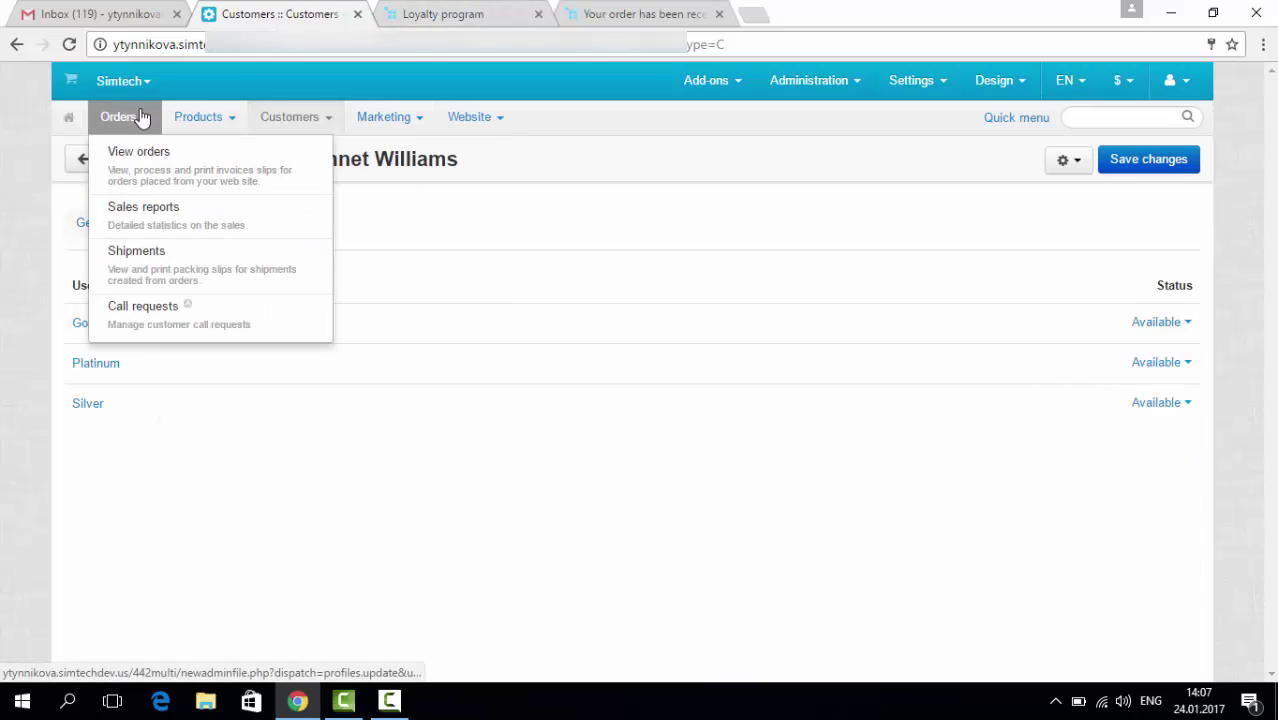
{"action": "left_click", "coordinate": [142, 170]}
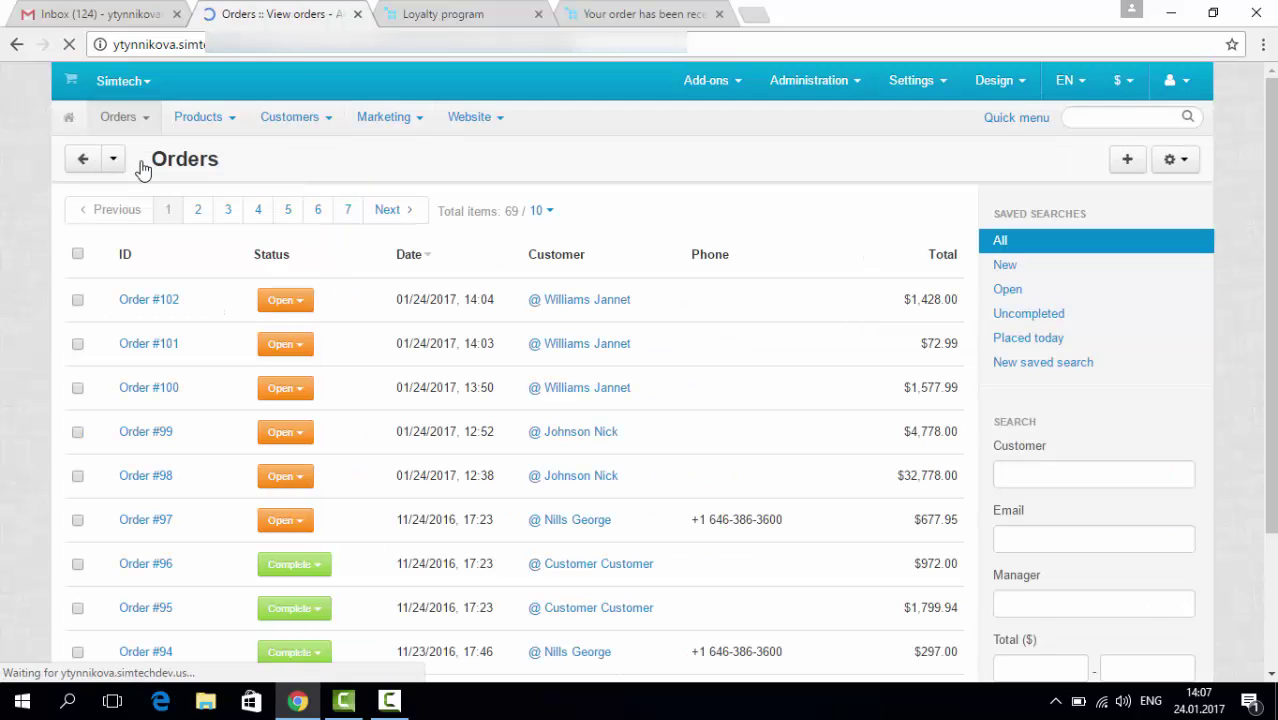
{"action": "left_click", "coordinate": [301, 302]}
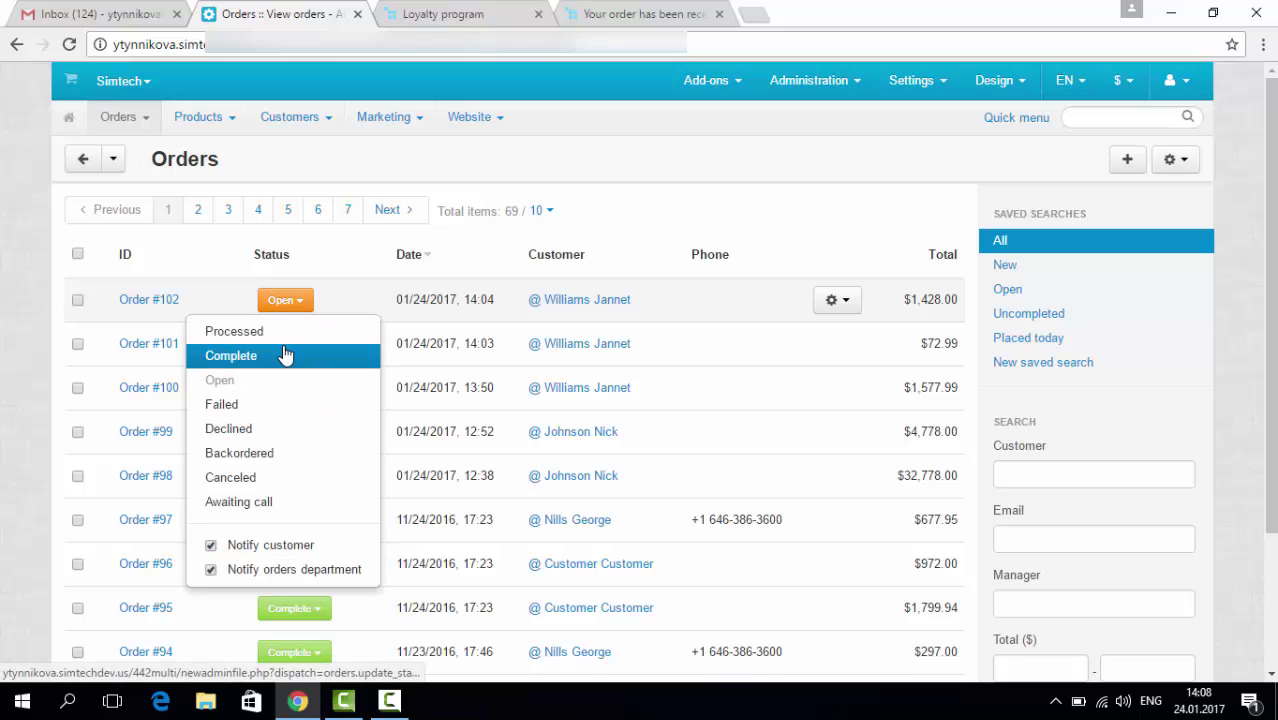
{"action": "left_click", "coordinate": [285, 355]}
{"action": "left_click", "coordinate": [296, 346]}
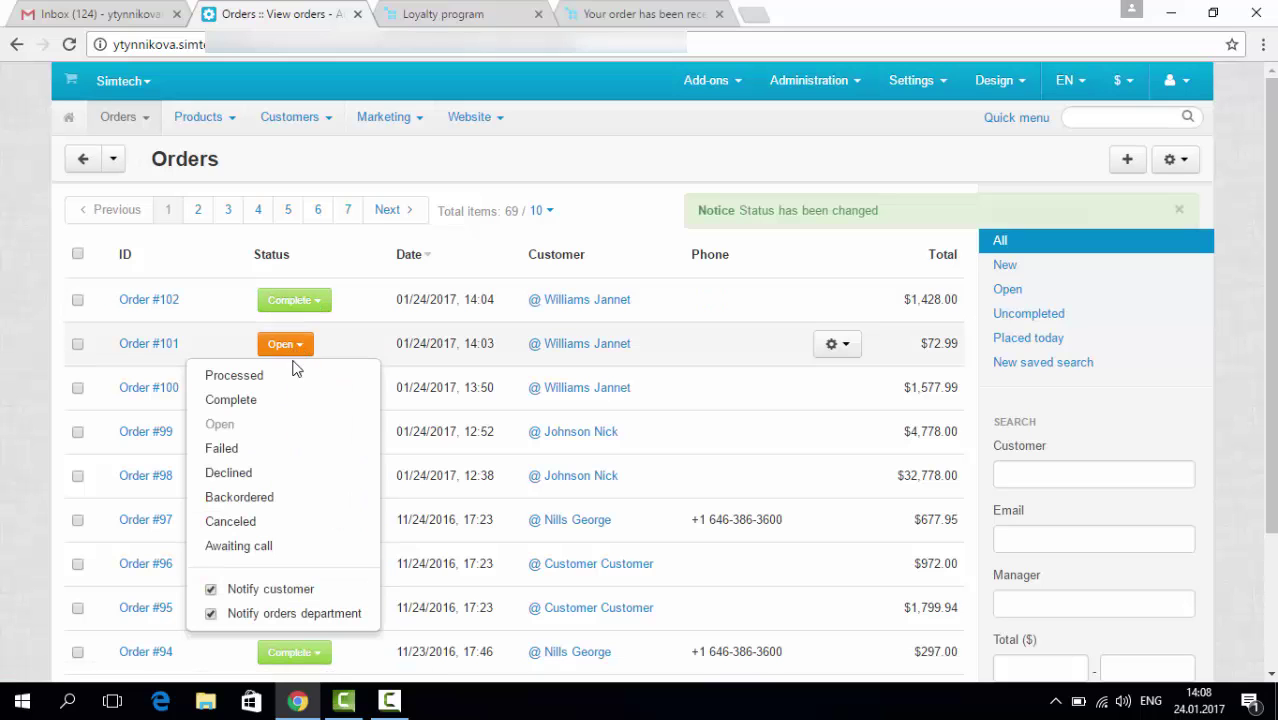
{"action": "left_click", "coordinate": [276, 401]}
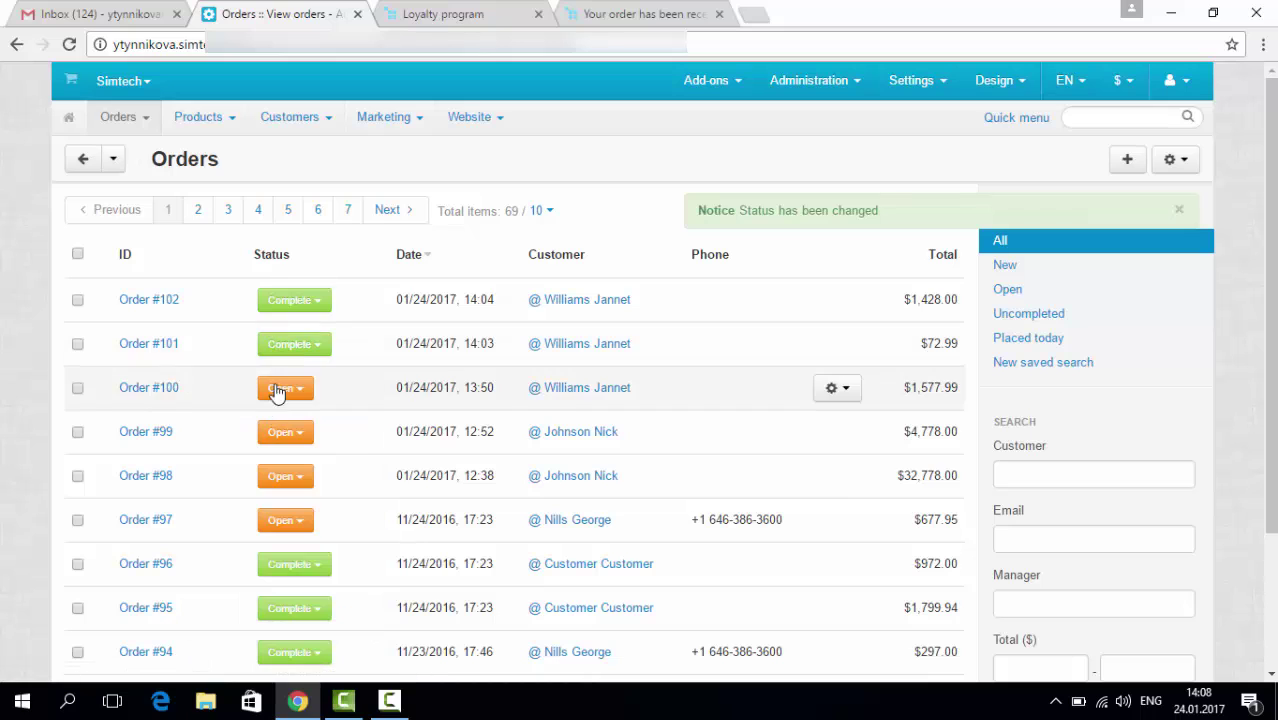
Verify the newest customer's User groups show Silver as Active, then return to the storefront Loyalty program page
{"action": "mouse_move", "coordinate": [304, 125]}
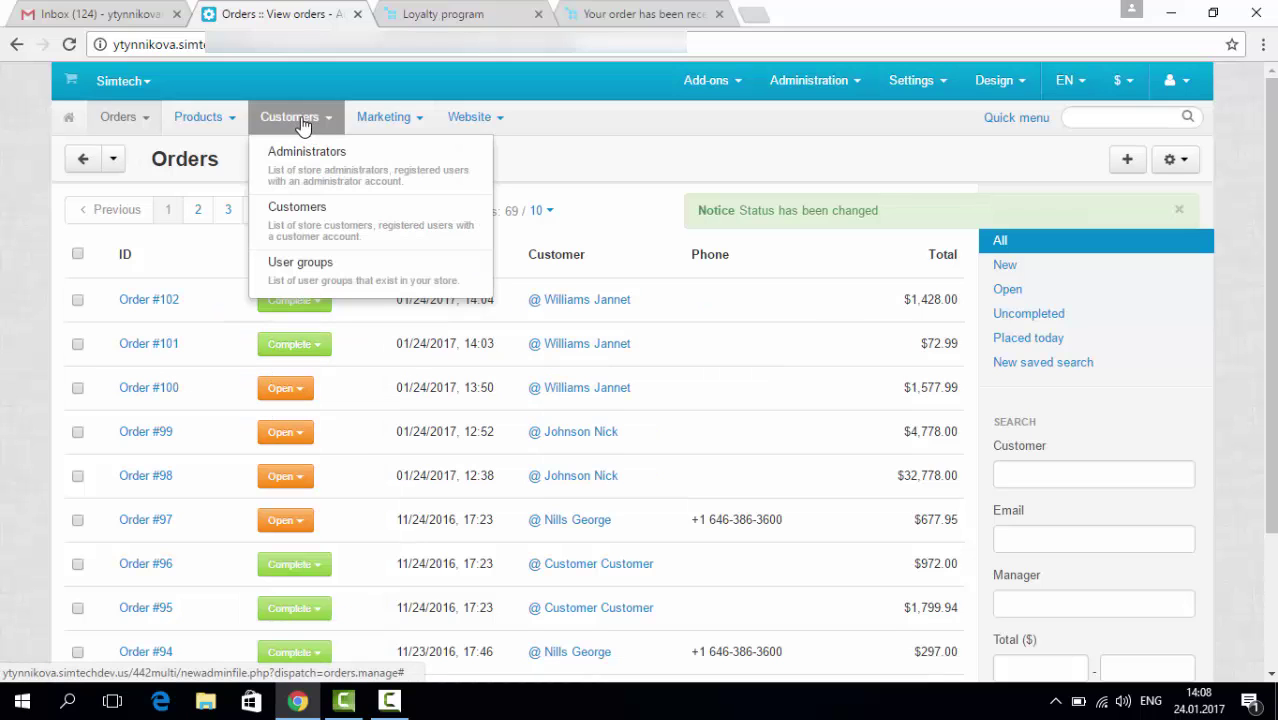
{"action": "left_click", "coordinate": [310, 228]}
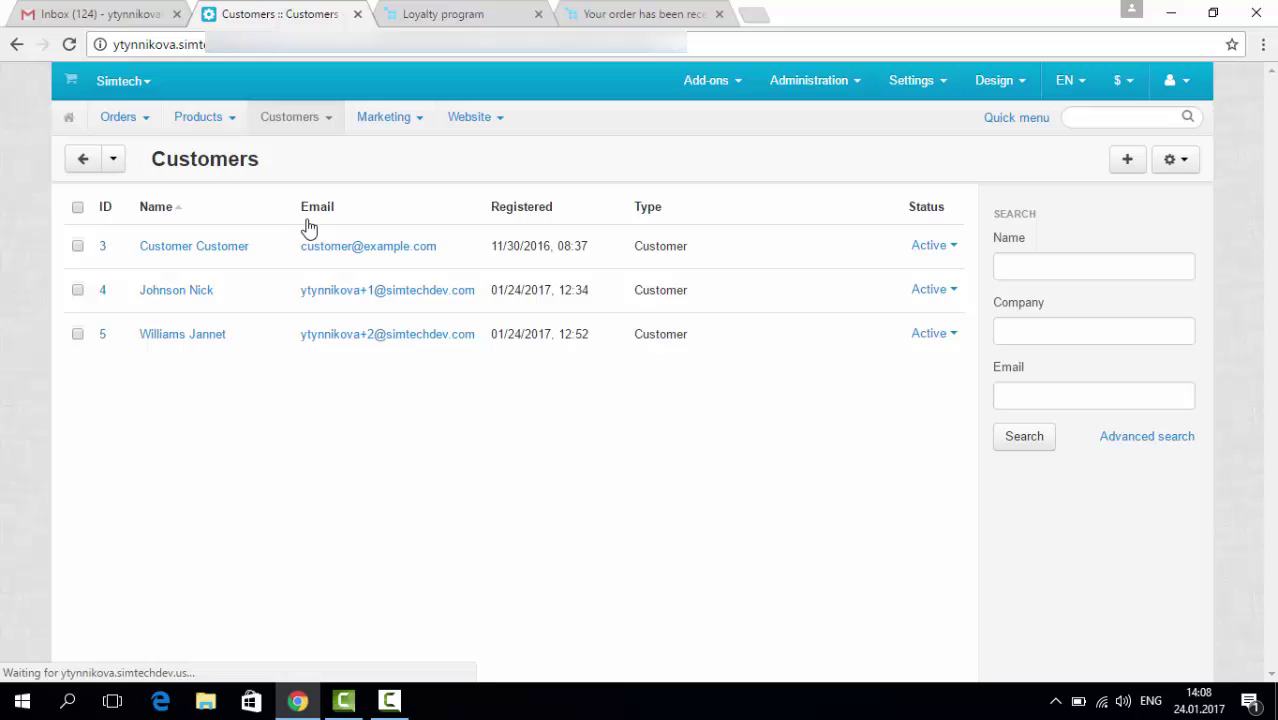
{"action": "left_click", "coordinate": [195, 336]}
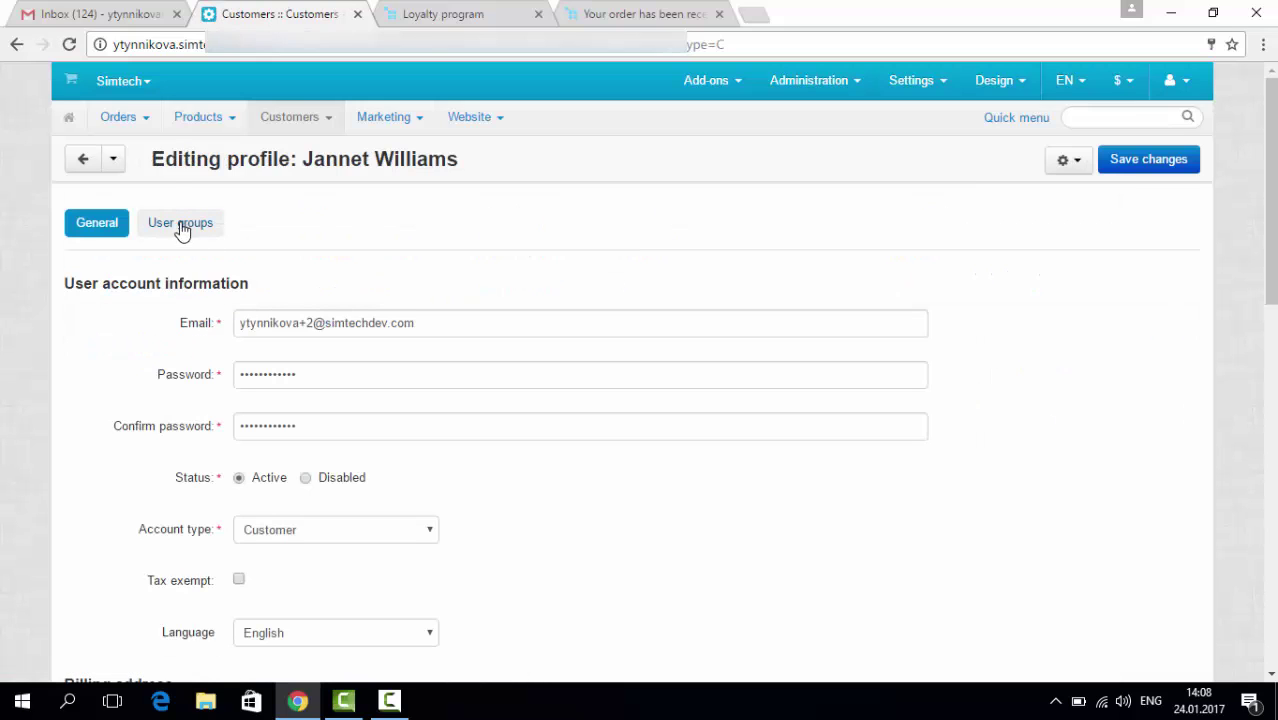
{"action": "left_click", "coordinate": [181, 227]}
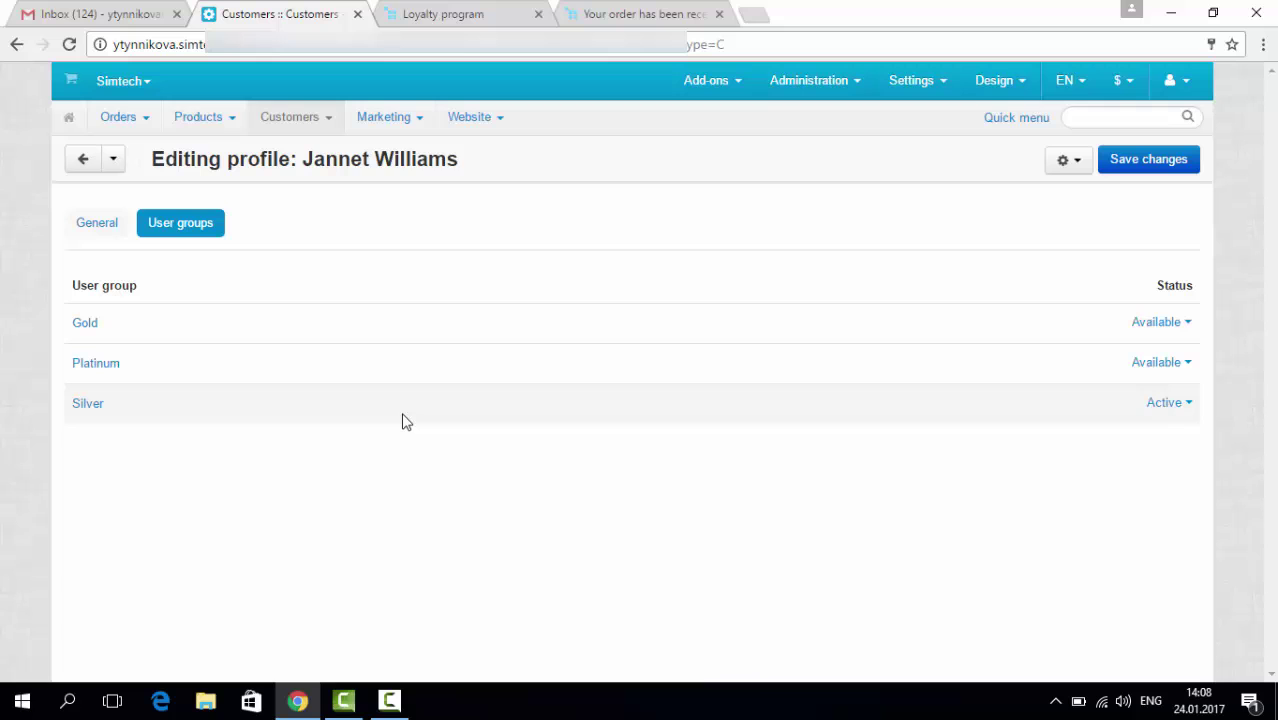
{"action": "left_click", "coordinate": [437, 10]}
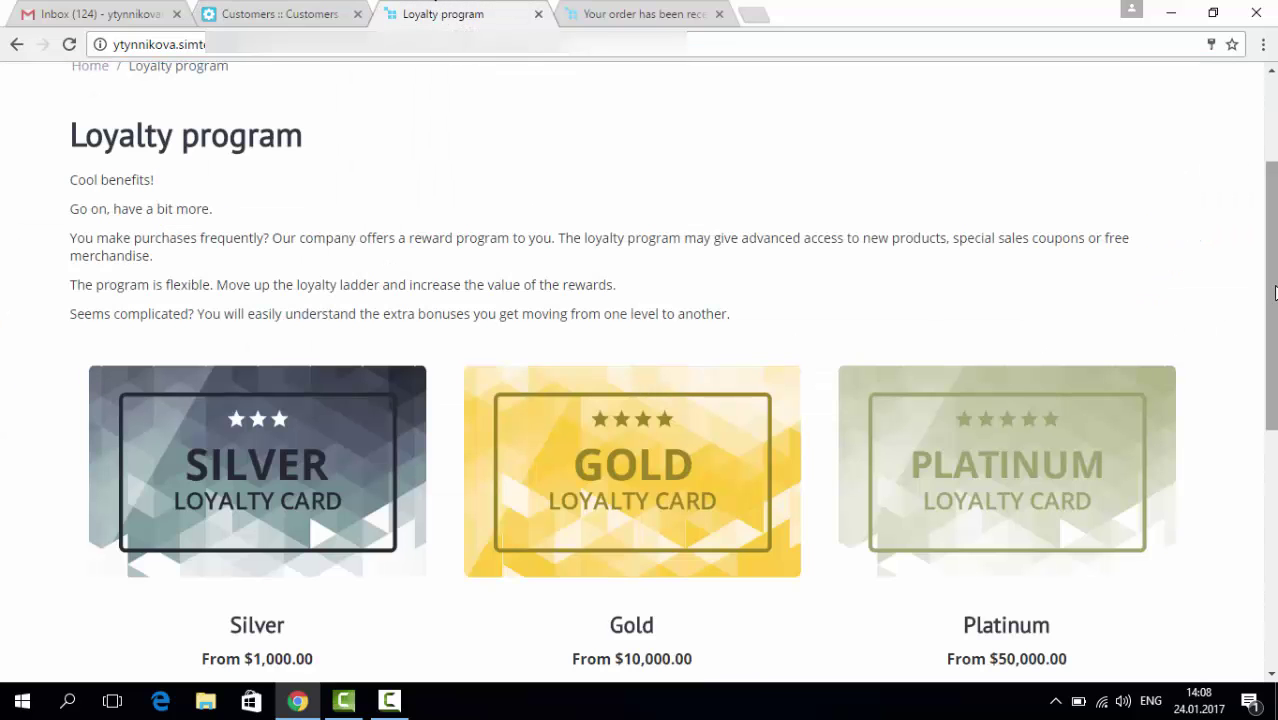
Scroll the storefront Loyalty program page to review the Silver, Gold and Platinum card offers
{"action": "scroll", "coordinate": [1275, 291], "scroll_direction": "down", "scroll_amount": 1}
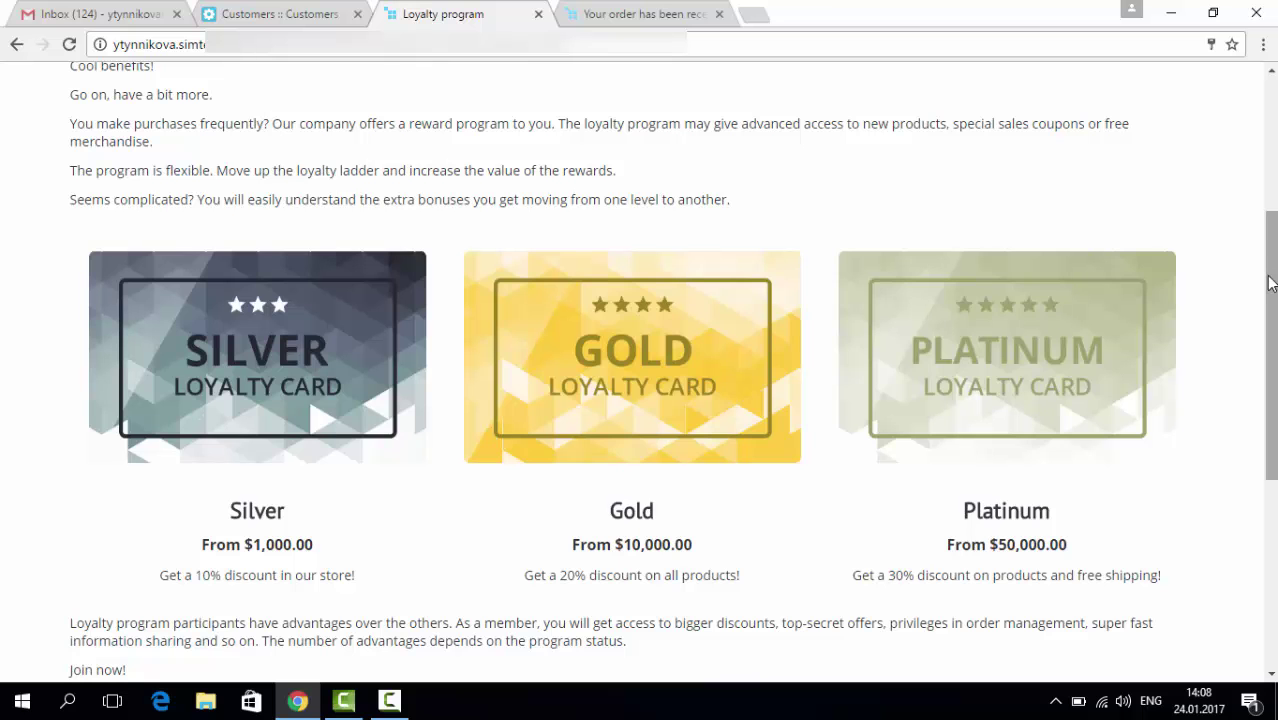
{"action": "left_click_drag", "start_coordinate": [1270, 283], "coordinate": [1272, 228]}
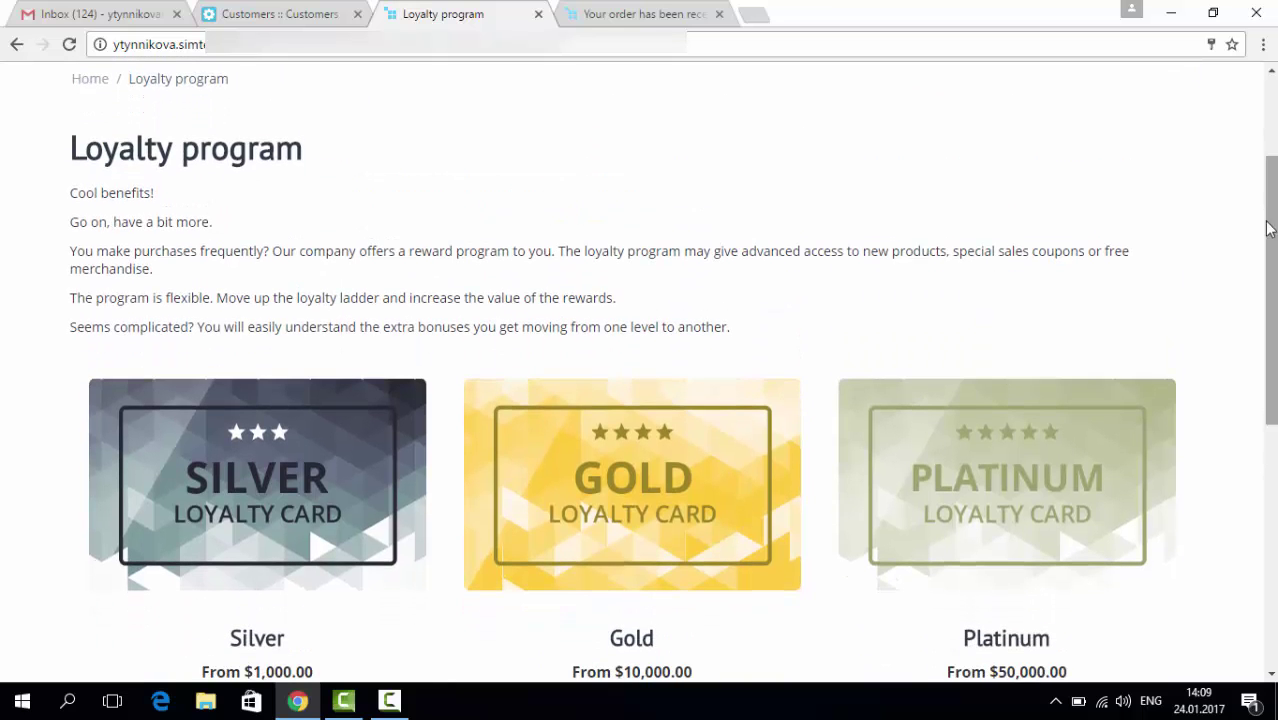
Open the Loyalty Program layout in Design > Layouts and scroll to its Breadcrumbs, Header and Main Content blocks
{"action": "left_click", "coordinate": [296, 16]}
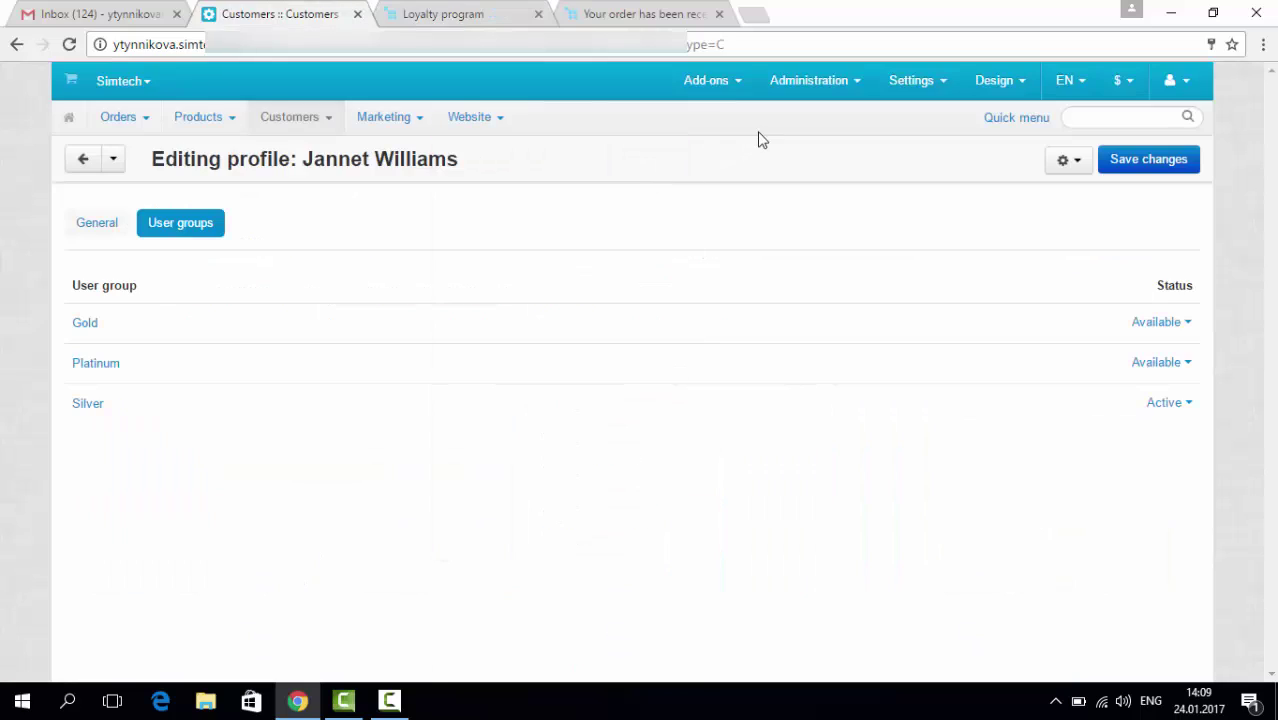
{"action": "left_click", "coordinate": [490, 118]}
{"action": "mouse_move", "coordinate": [1008, 76]}
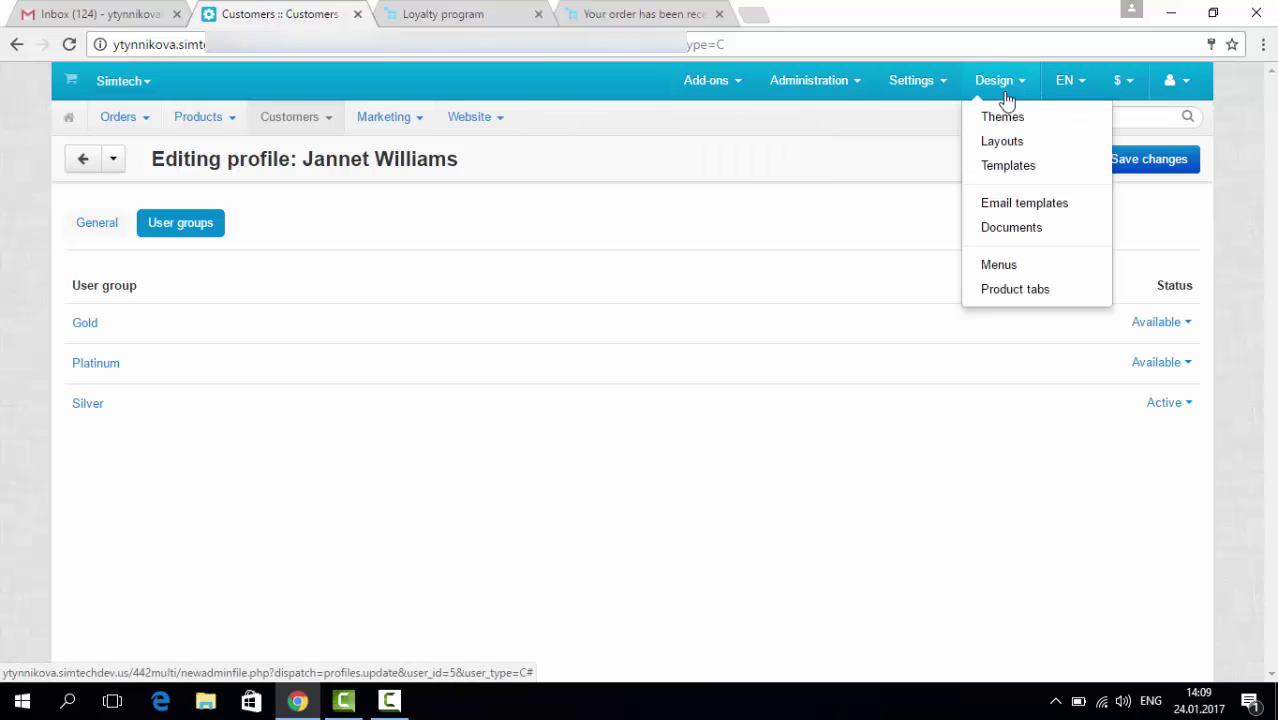
{"action": "left_click", "coordinate": [1004, 141]}
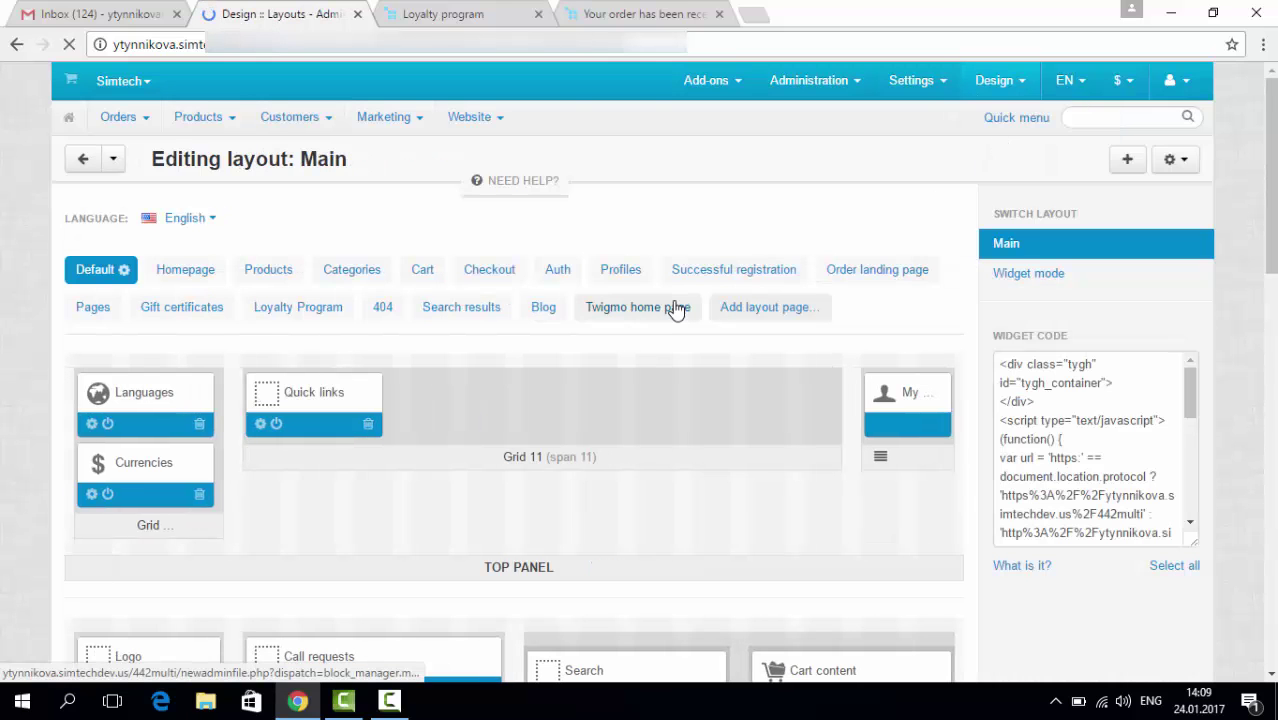
{"action": "left_click", "coordinate": [296, 313]}
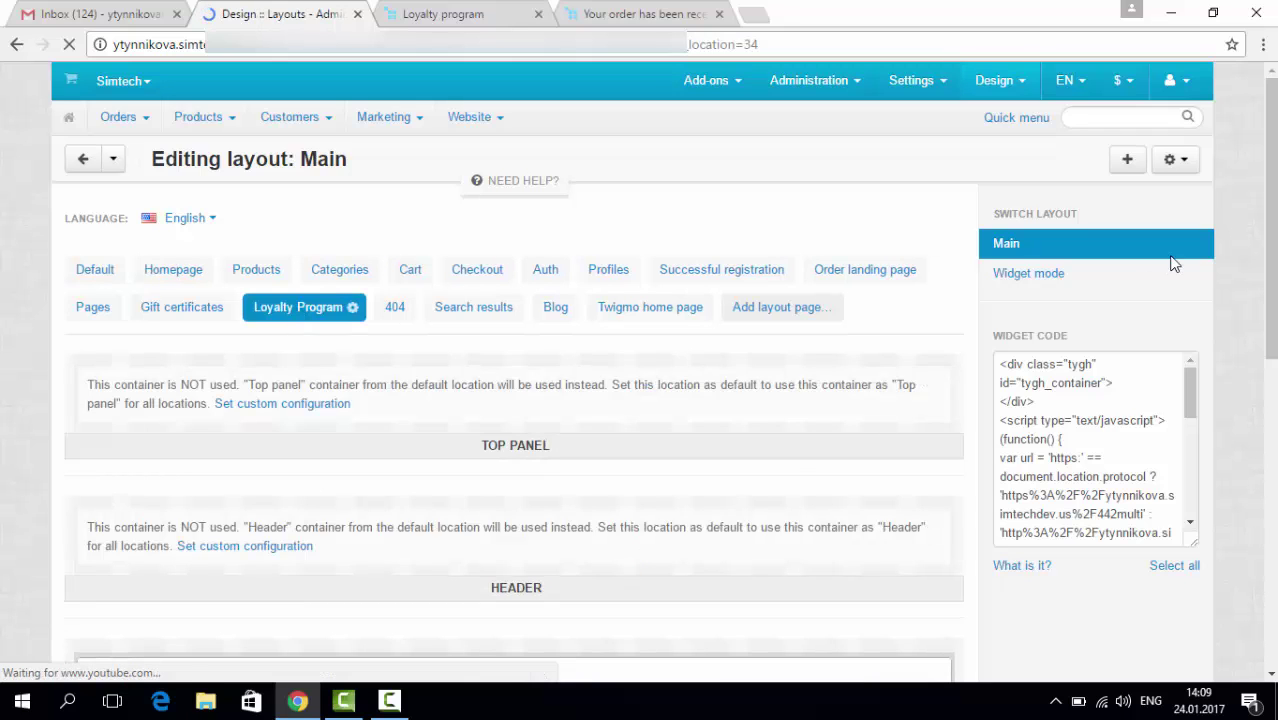
{"action": "scroll", "coordinate": [1272, 403], "scroll_direction": "down", "scroll_amount": 3}
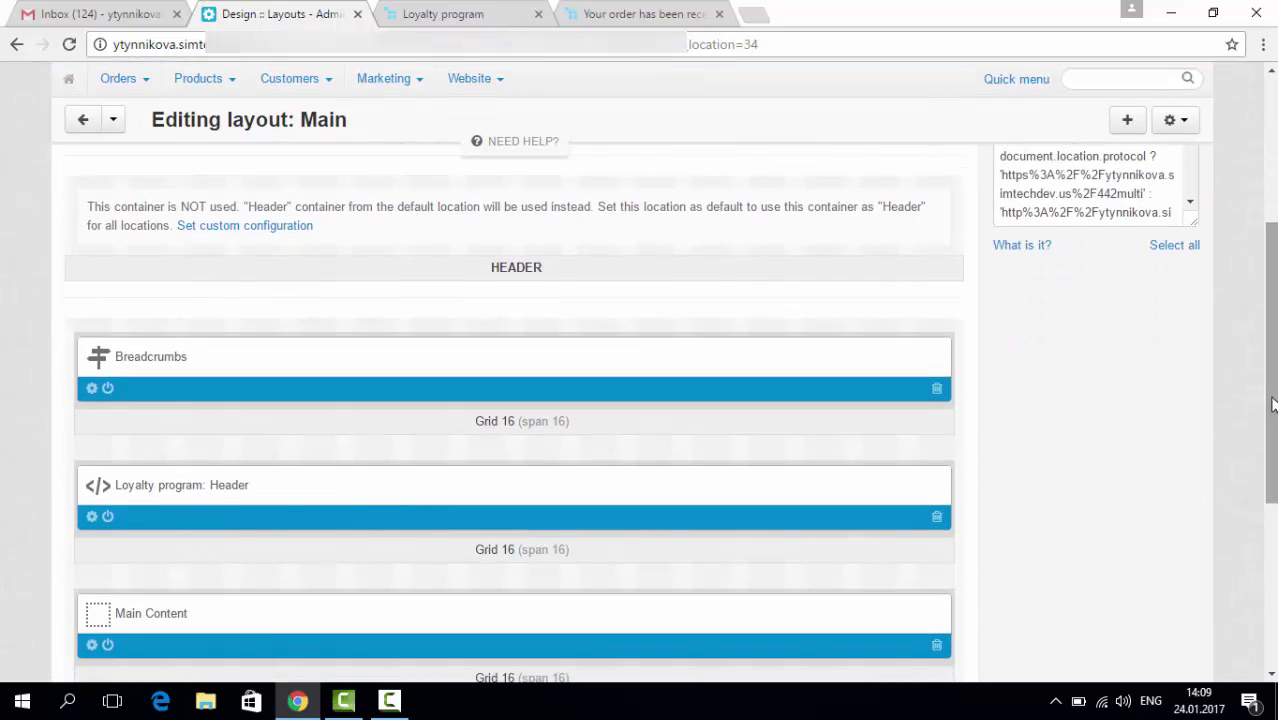
{"action": "left_click", "coordinate": [91, 518]}
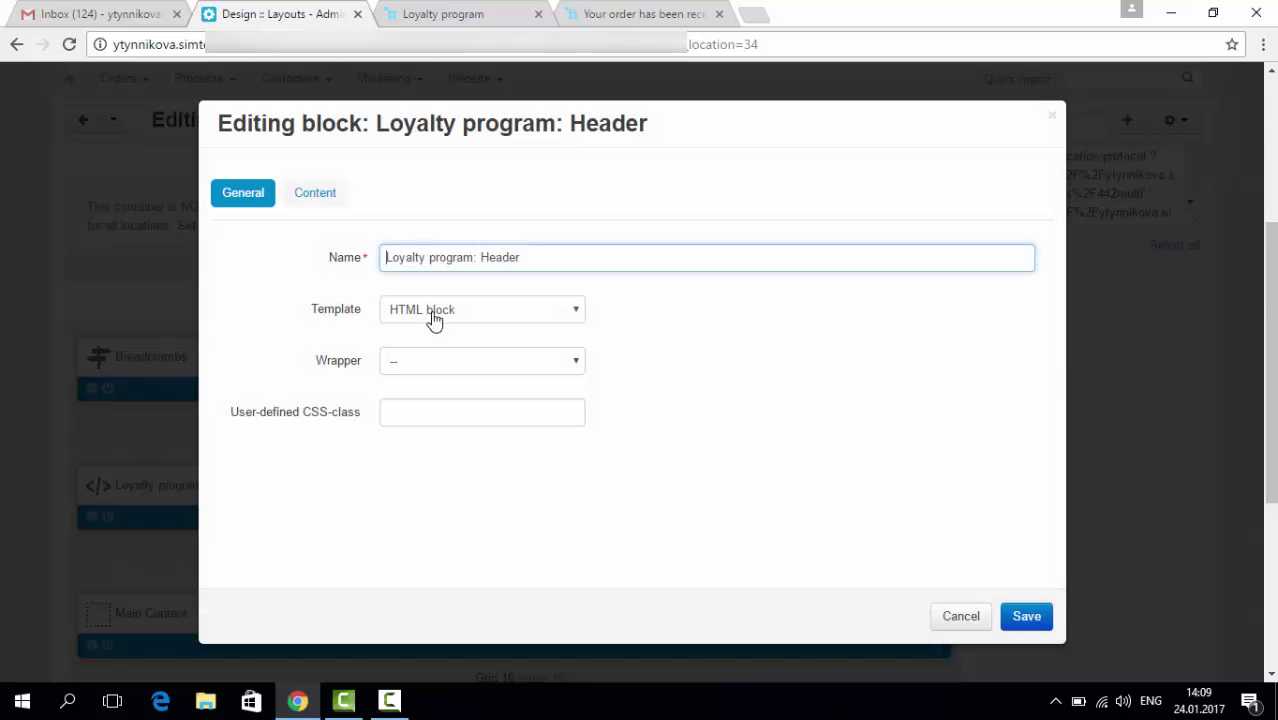
{"action": "left_click", "coordinate": [313, 197]}
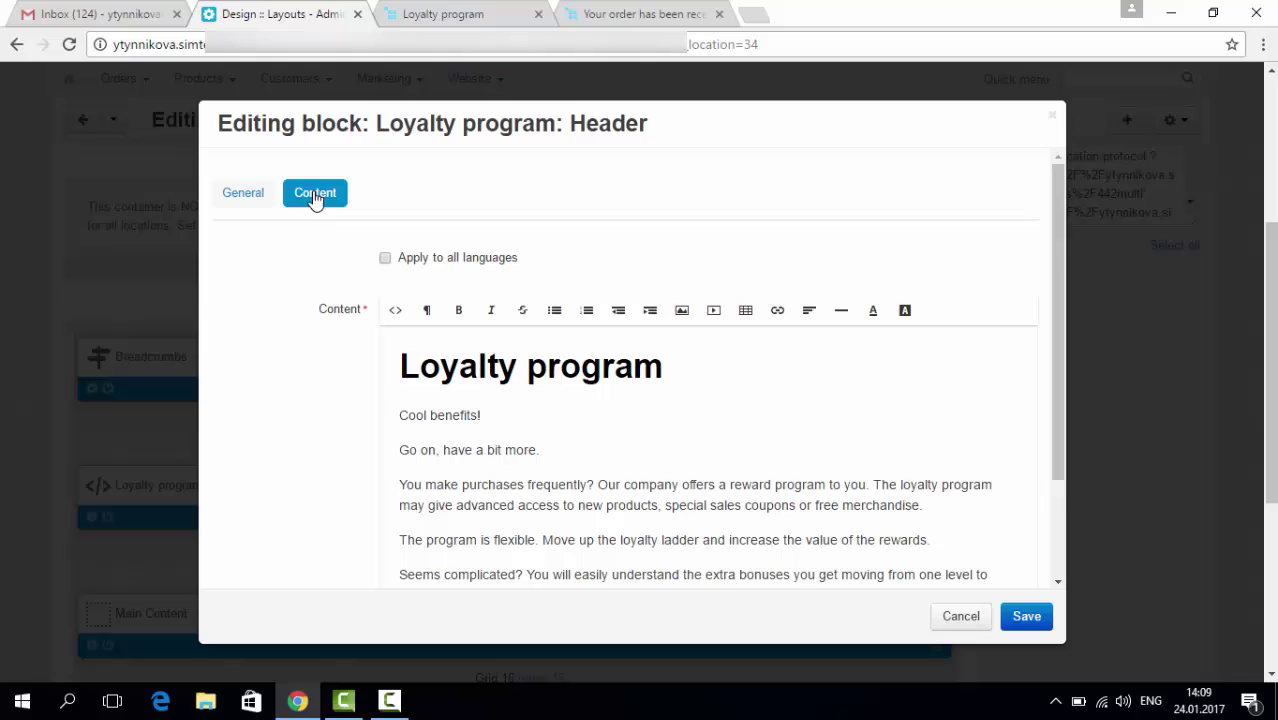
{"action": "left_click", "coordinate": [234, 196]}
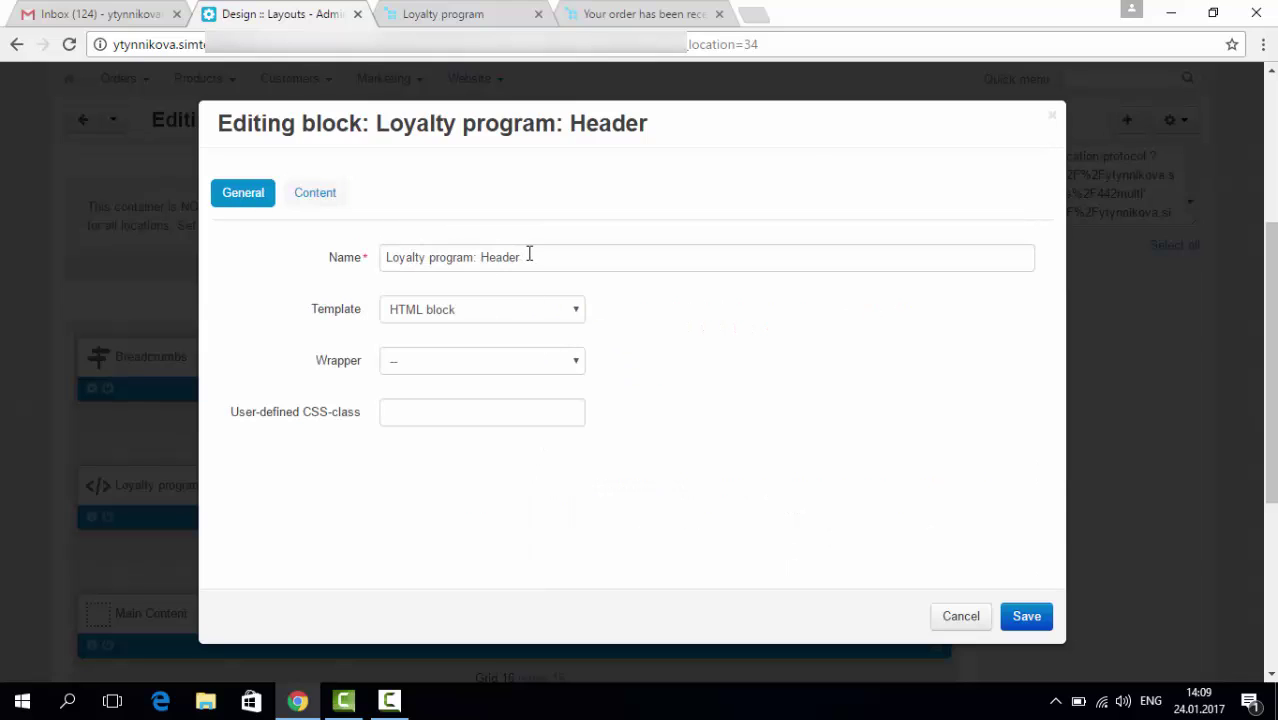
{"action": "left_click_drag", "start_coordinate": [530, 255], "coordinate": [328, 238]}
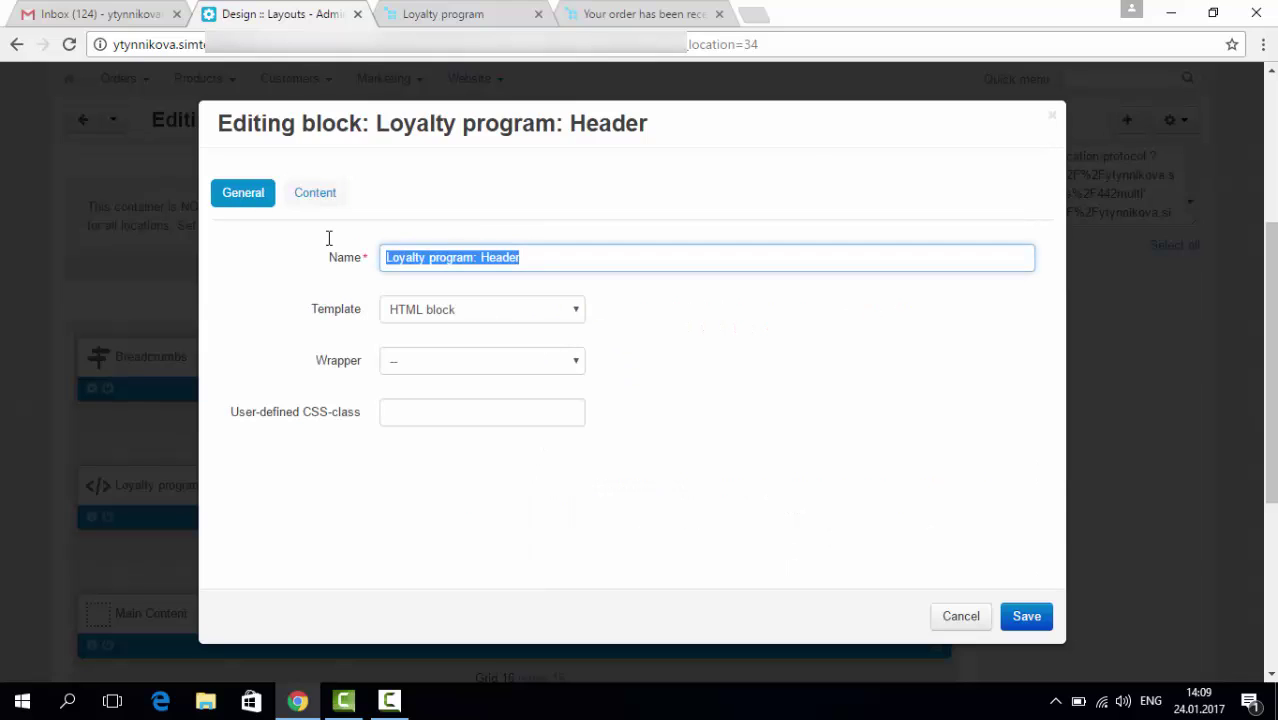
{"action": "left_click", "coordinate": [960, 616]}
{"action": "scroll", "coordinate": [937, 330], "scroll_direction": "down", "scroll_amount": 2}
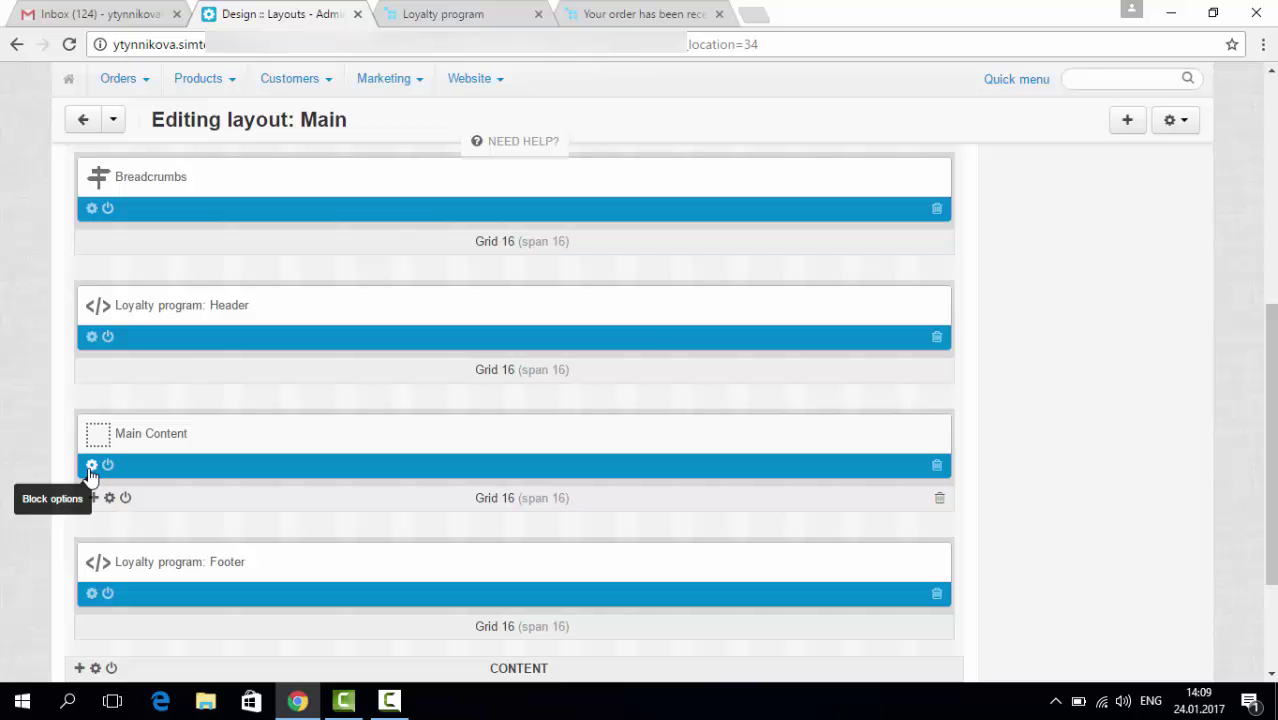
{"action": "left_click", "coordinate": [91, 466]}
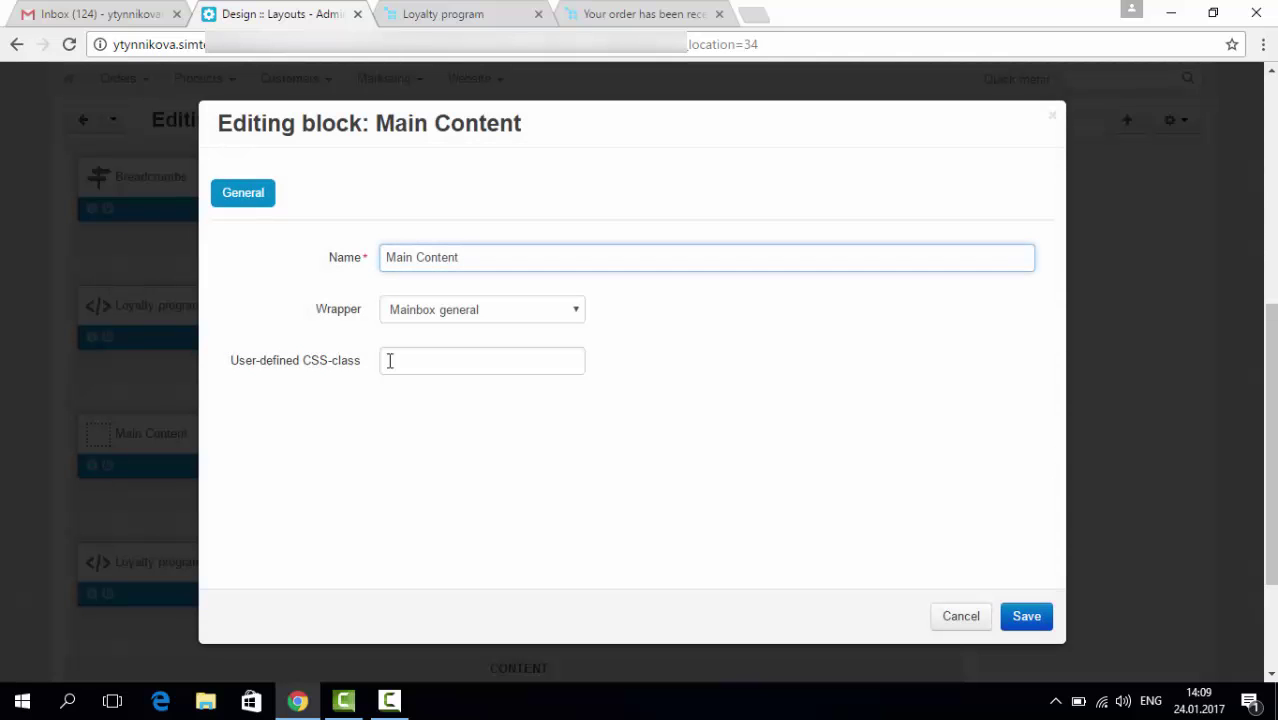
{"action": "left_click", "coordinate": [950, 619]}
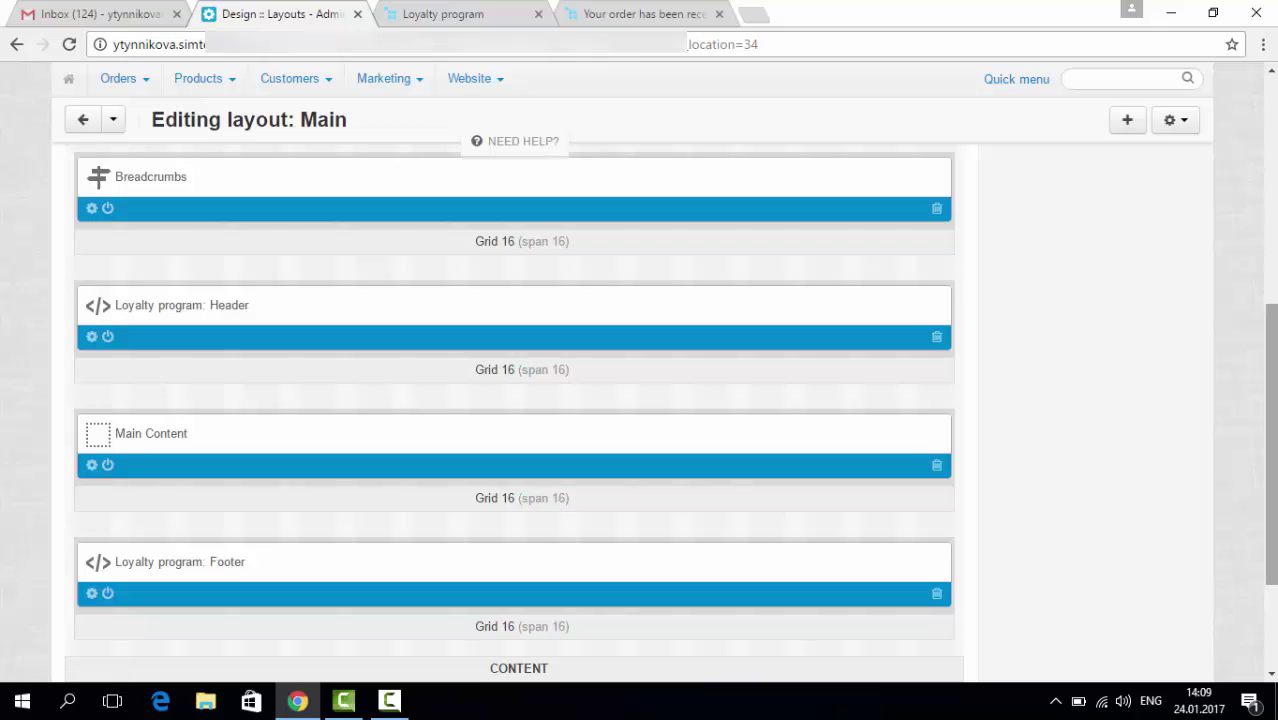
Open the Silver card from Marketing > Loyalty program, showing purchase total 1,000.00 and user group Silver
{"action": "left_click_drag", "start_coordinate": [1272, 318], "coordinate": [1260, 112]}
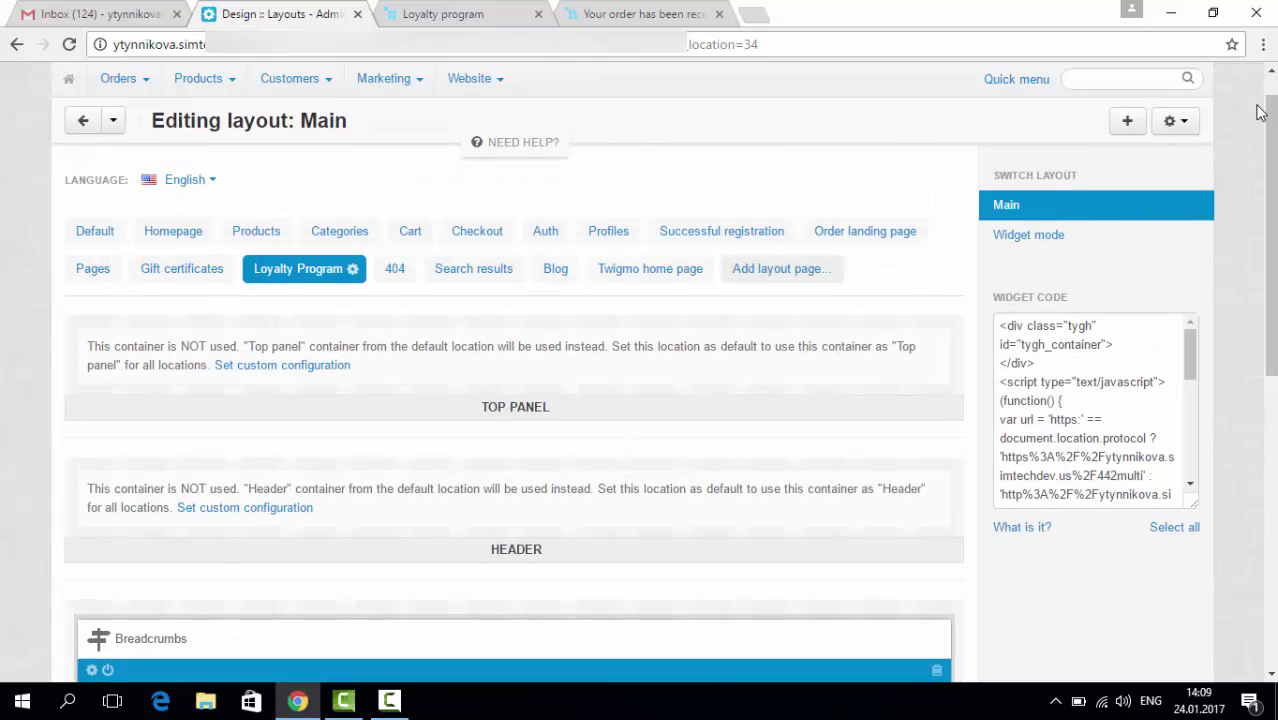
{"action": "mouse_move", "coordinate": [295, 80]}
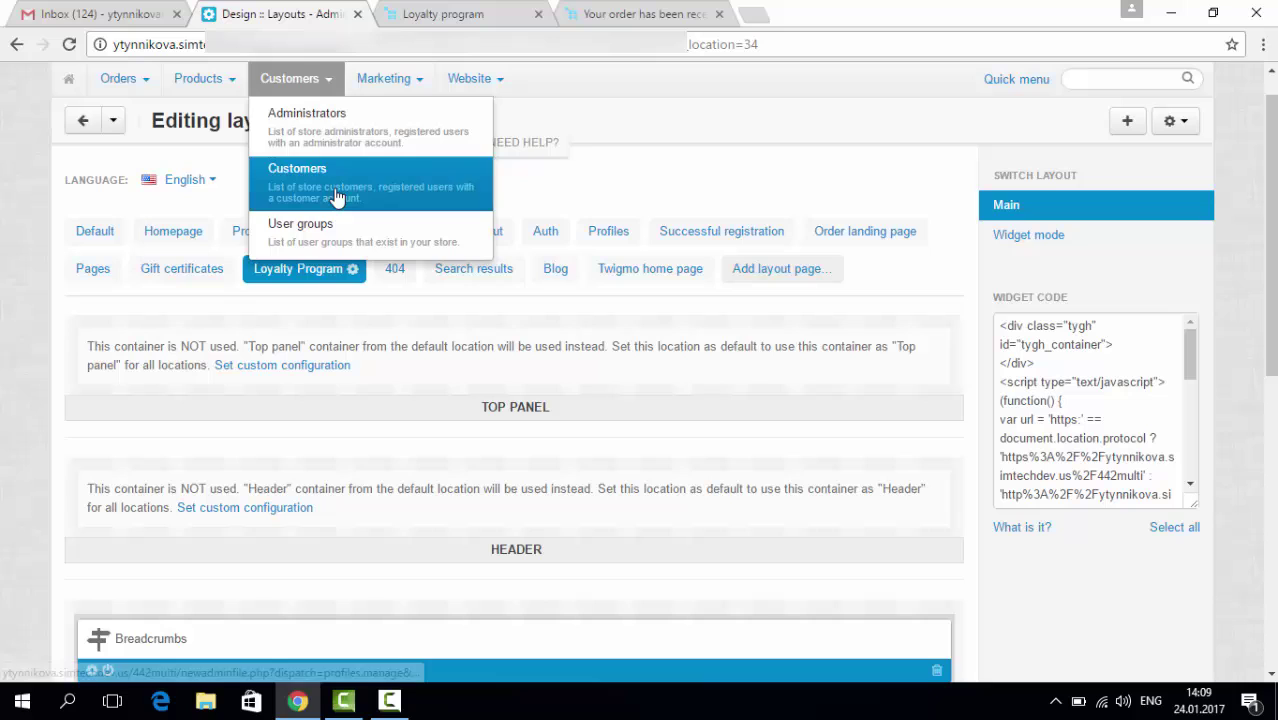
{"action": "mouse_move", "coordinate": [384, 78]}
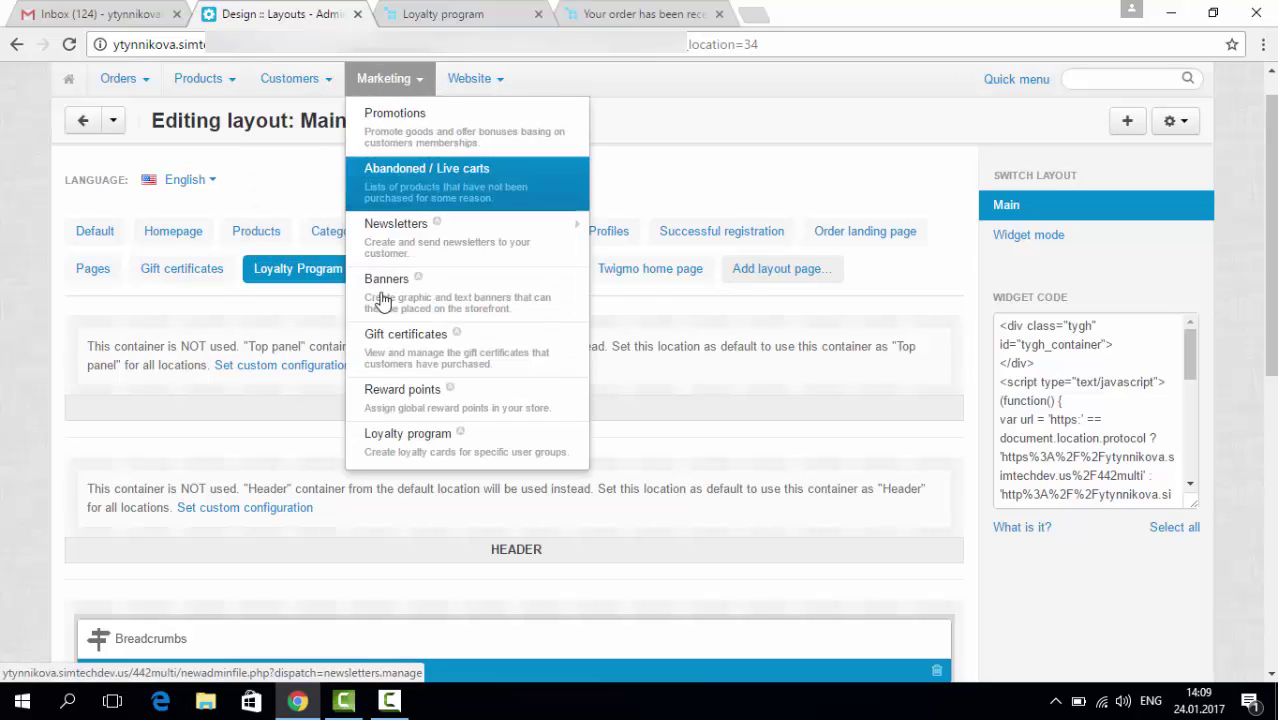
{"action": "left_click", "coordinate": [446, 455]}
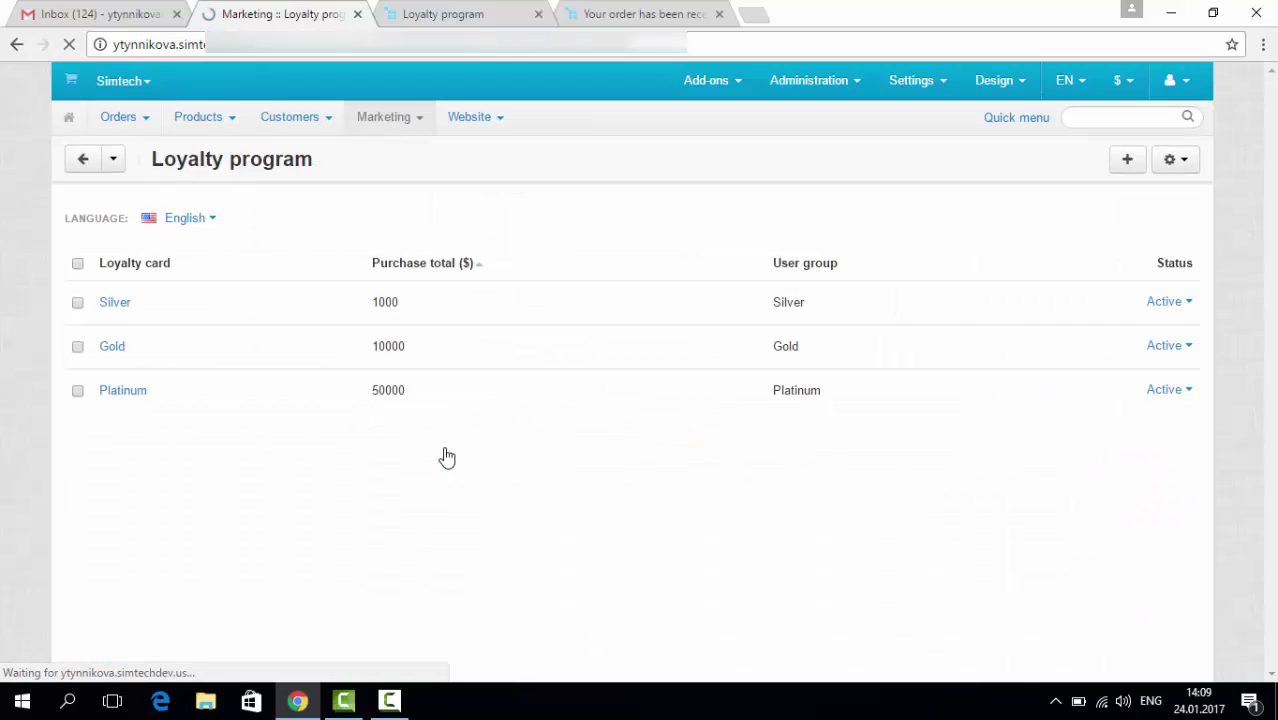
{"action": "left_click", "coordinate": [114, 302]}
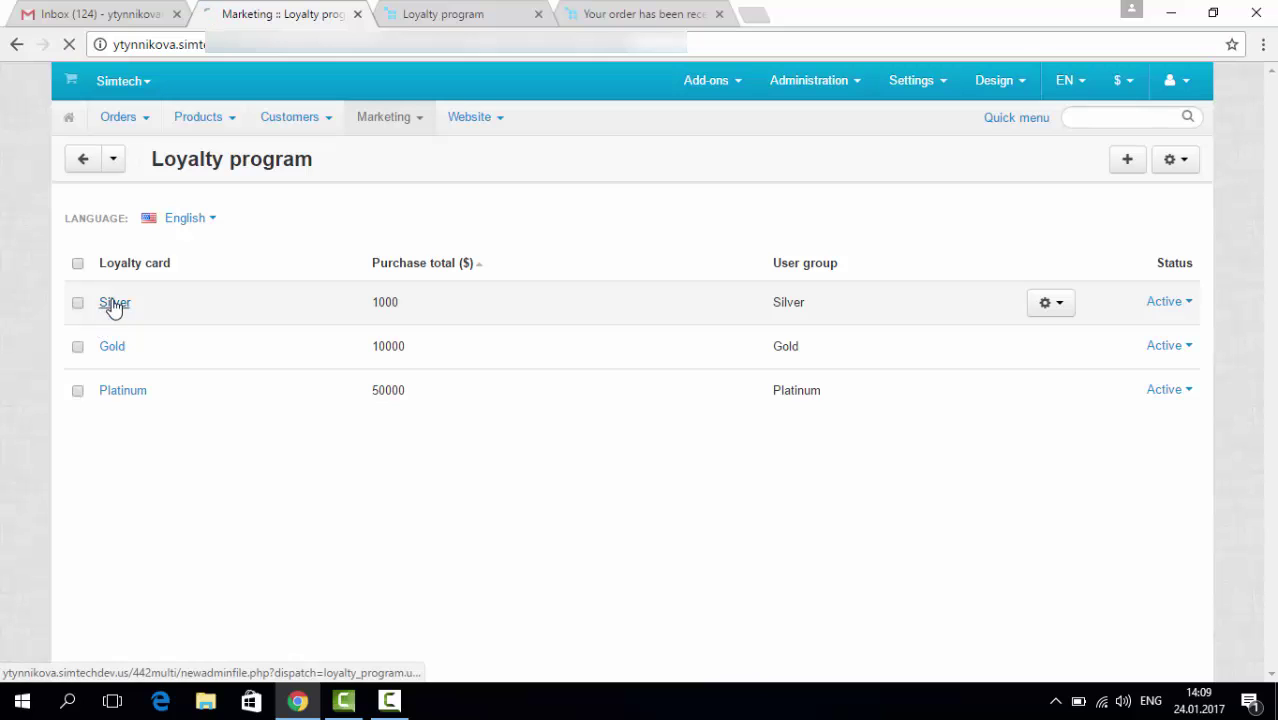
Glance at the storefront order confirmation and Loyalty program pages, then return to the Silver card
{"action": "left_click", "coordinate": [631, 15]}
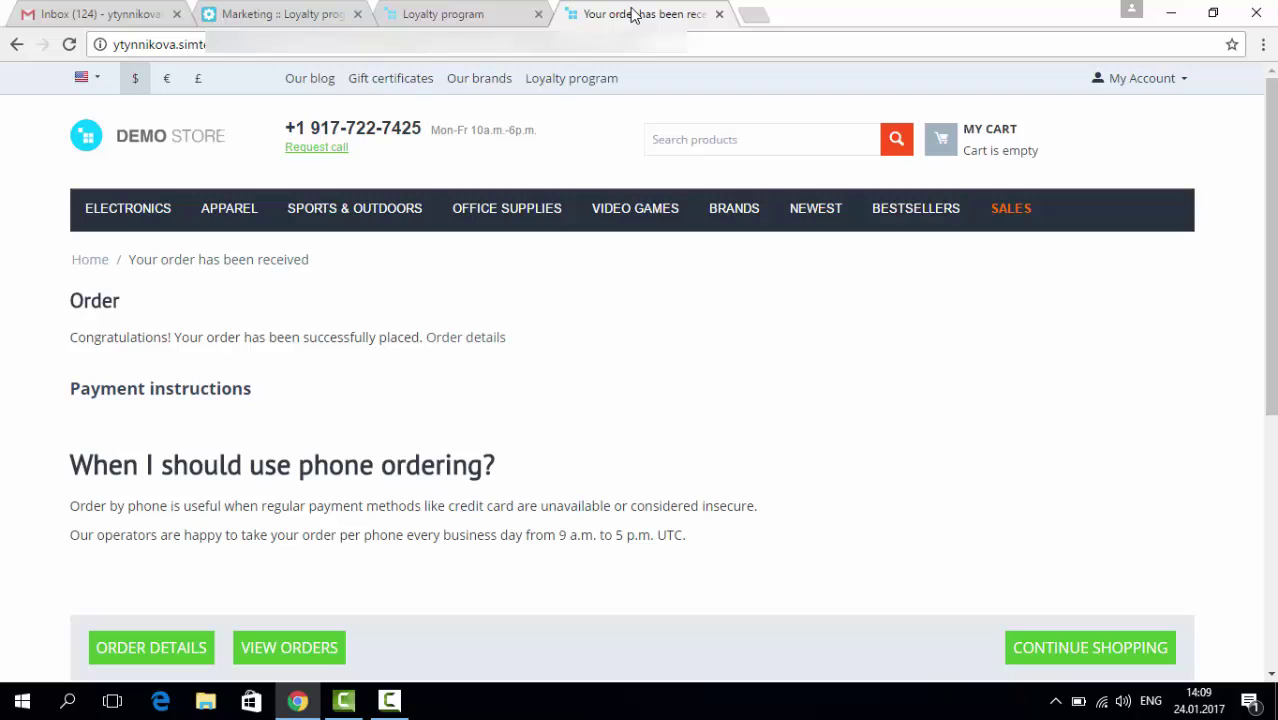
{"action": "left_click", "coordinate": [464, 18]}
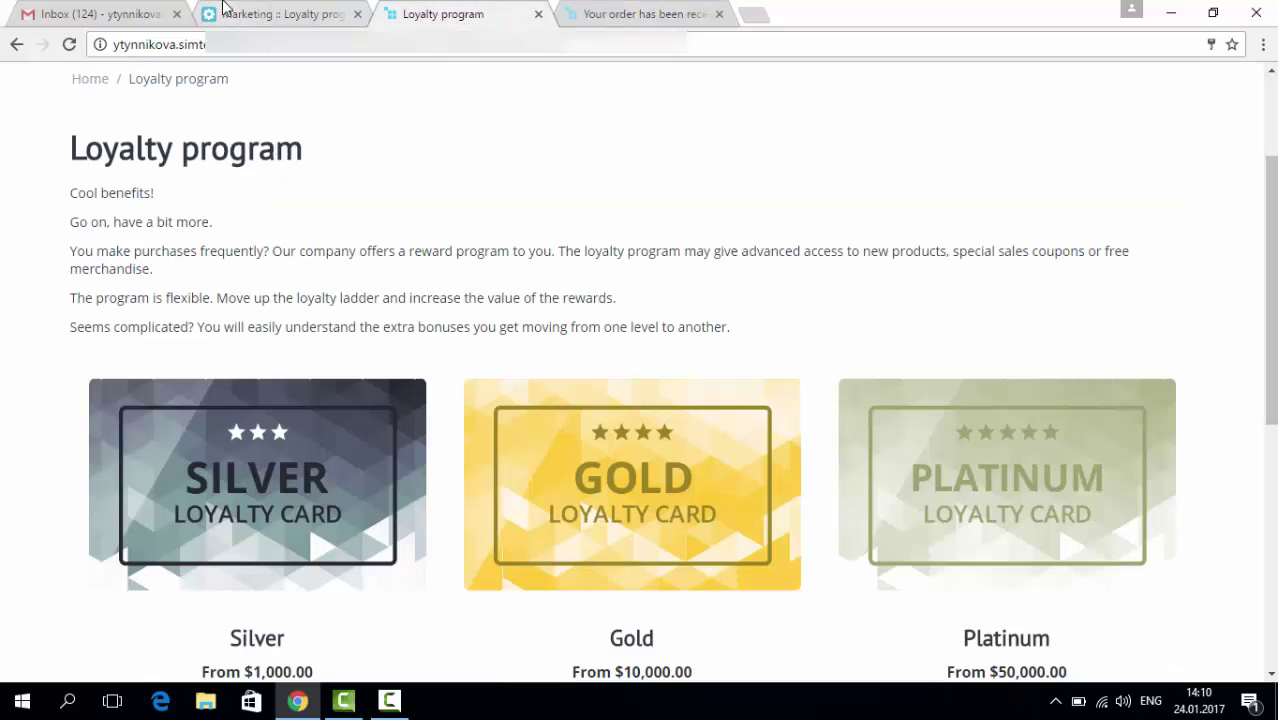
{"action": "left_click", "coordinate": [273, 16]}
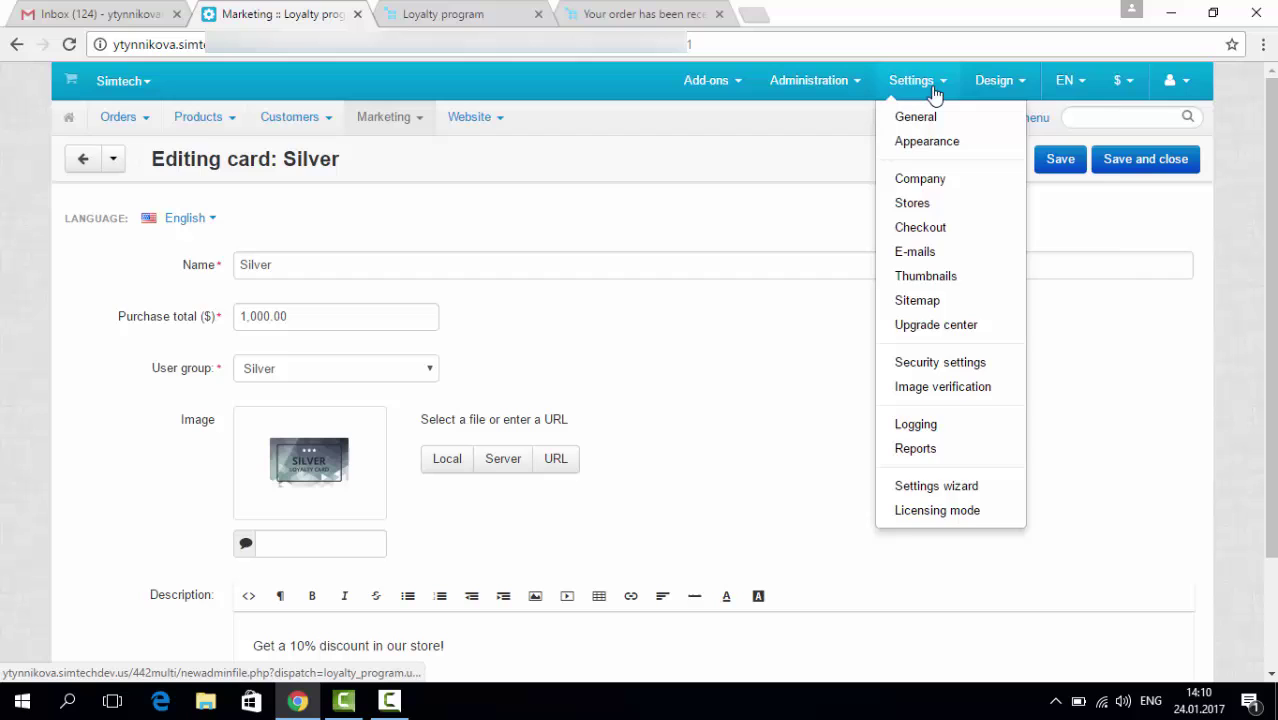
Confirm Design > Menus > Quick links has an Active Loyalty program item at position 50
{"action": "mouse_move", "coordinate": [980, 93]}
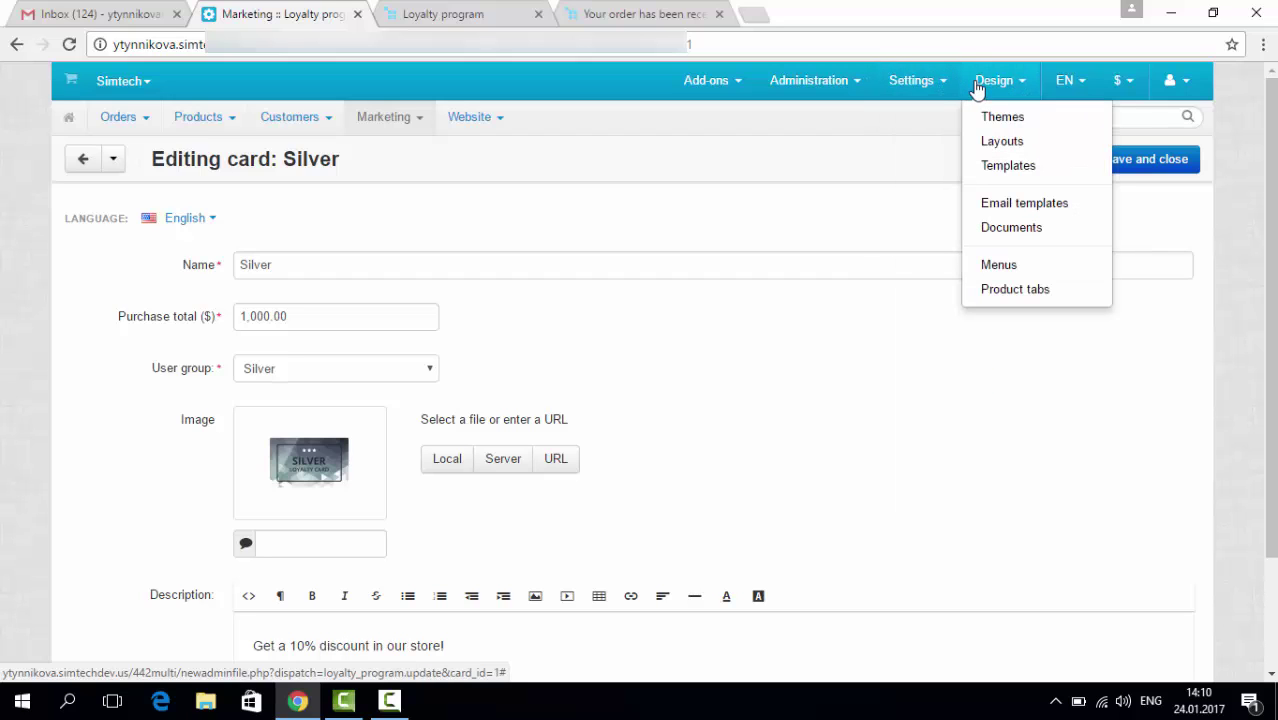
{"action": "left_click", "coordinate": [996, 266]}
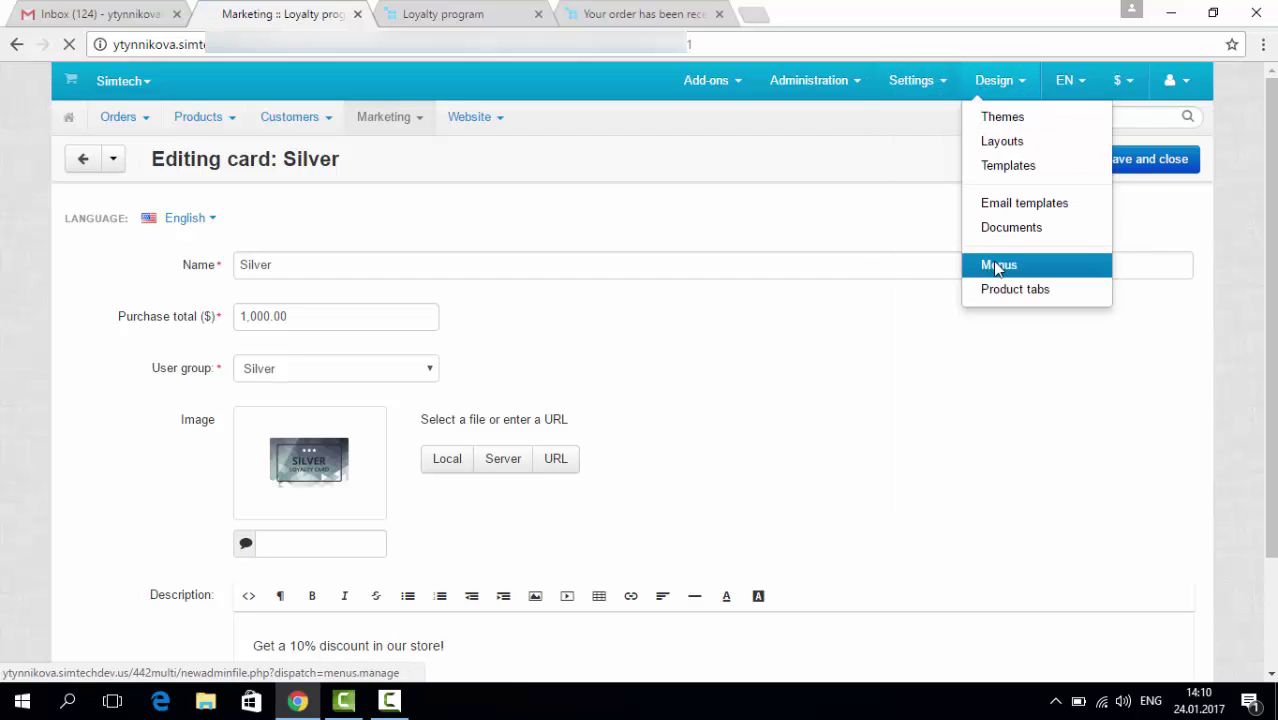
{"action": "left_click", "coordinate": [118, 267]}
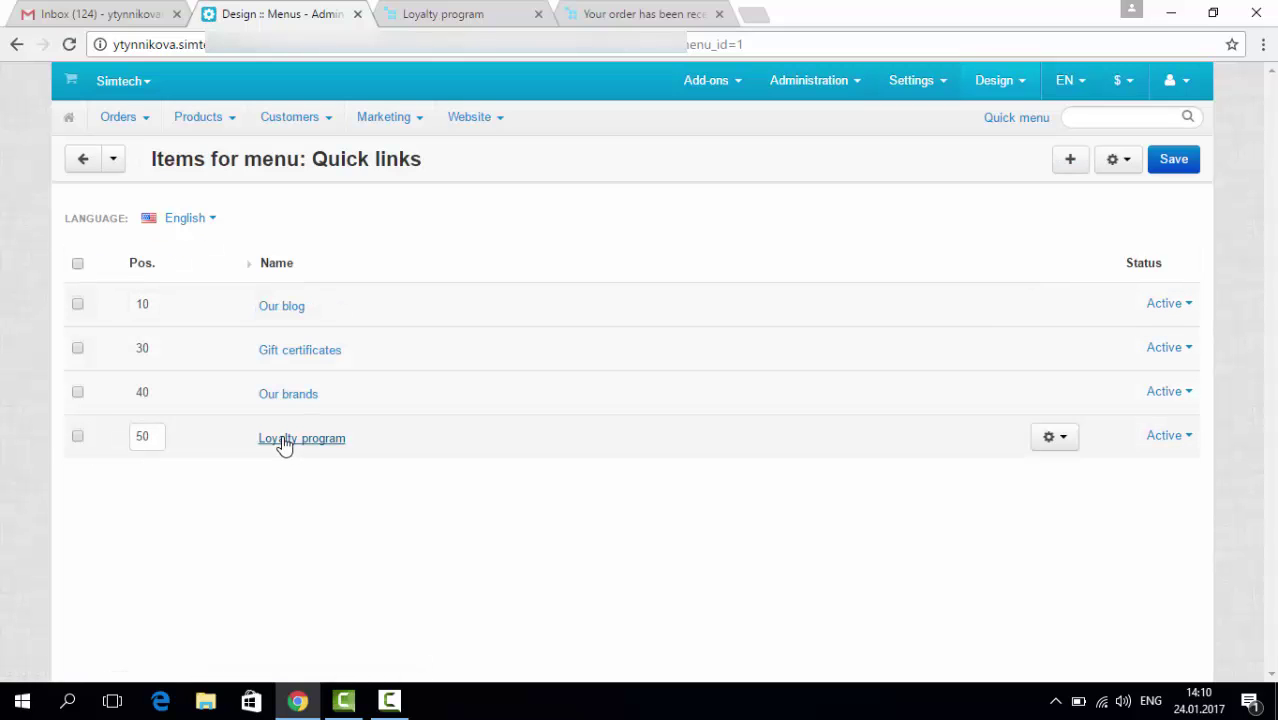
{"action": "left_click", "coordinate": [430, 12]}
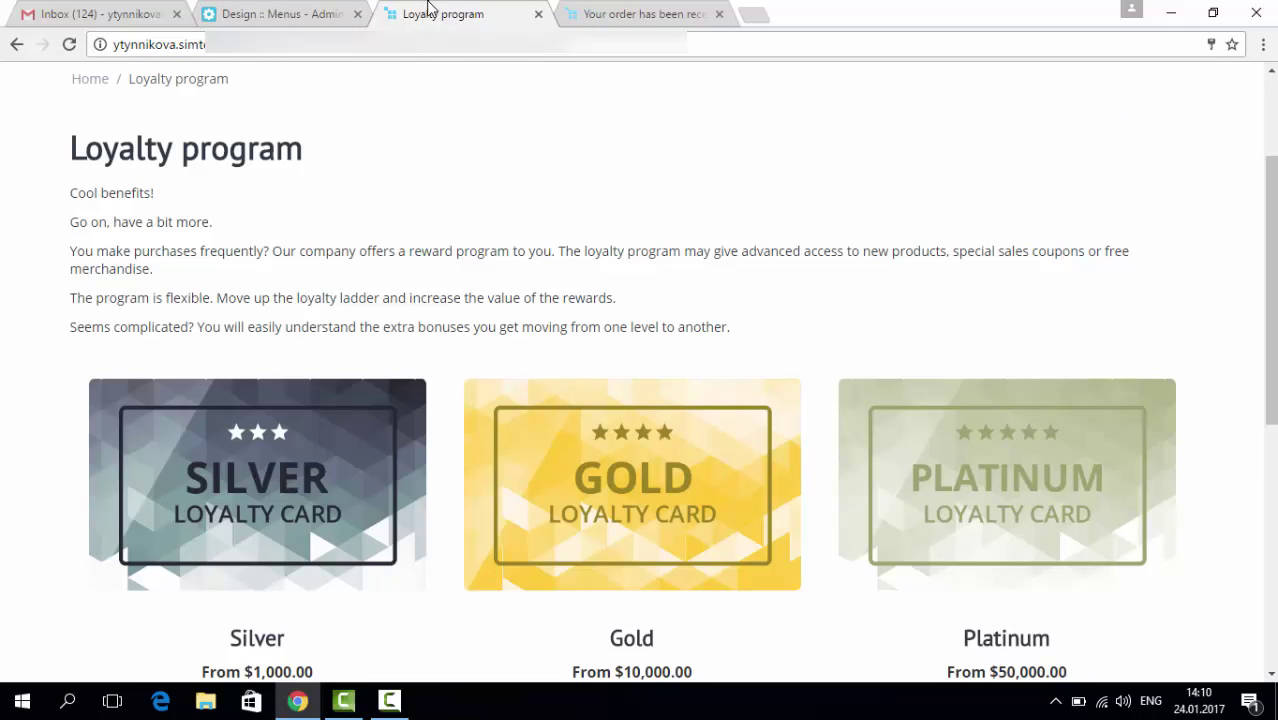